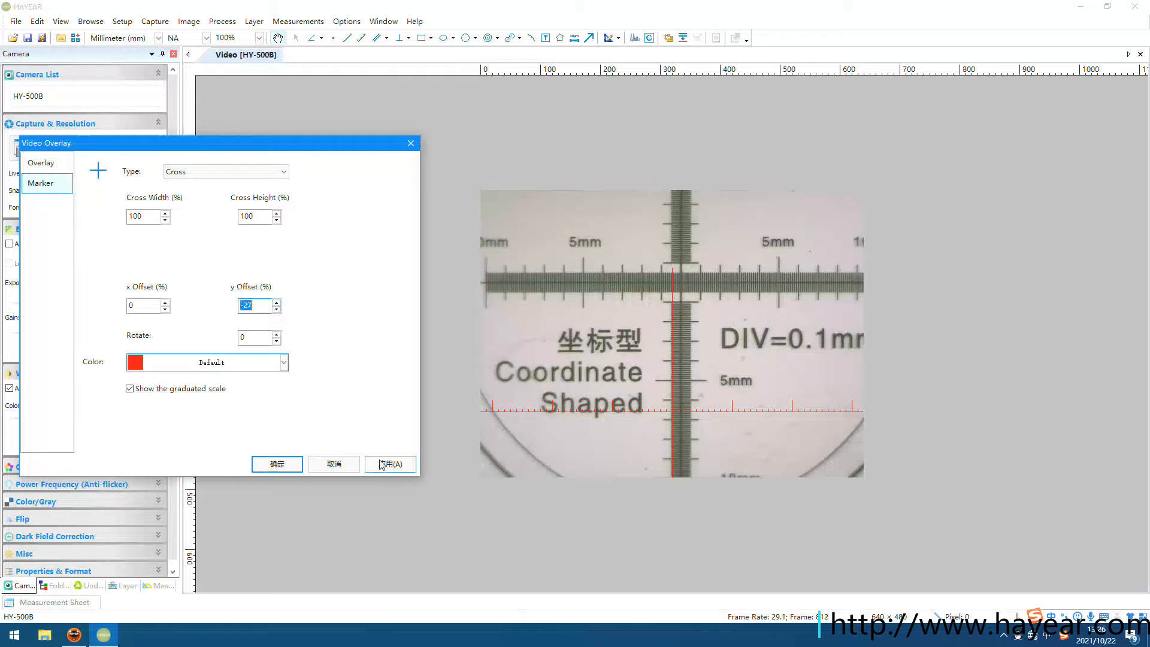
Adjust the cross marker's y offset until its horizontal line lies along the horizontal scale, and apply it.
click(277, 309)
click(277, 308)
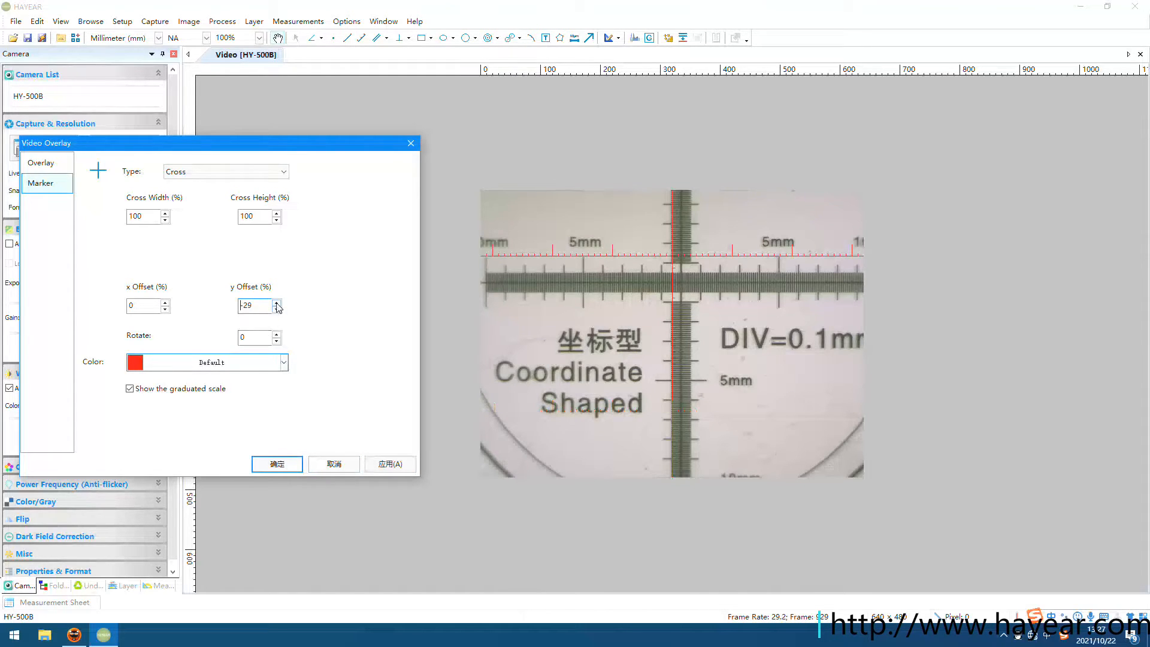
click(277, 303)
click(276, 303)
click(276, 303)
click(276, 303)
click(276, 303)
click(277, 302)
click(387, 465)
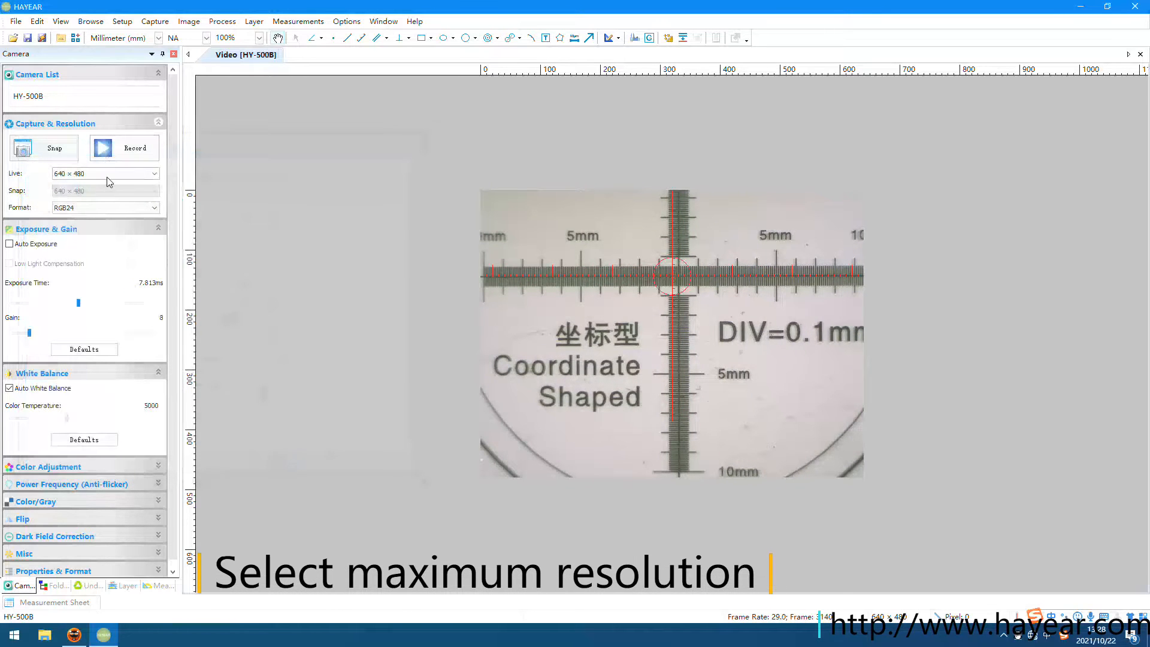
Set the camera's live resolution to 2592 × 1944 and the video zoom to 100%.
click(107, 174)
click(99, 216)
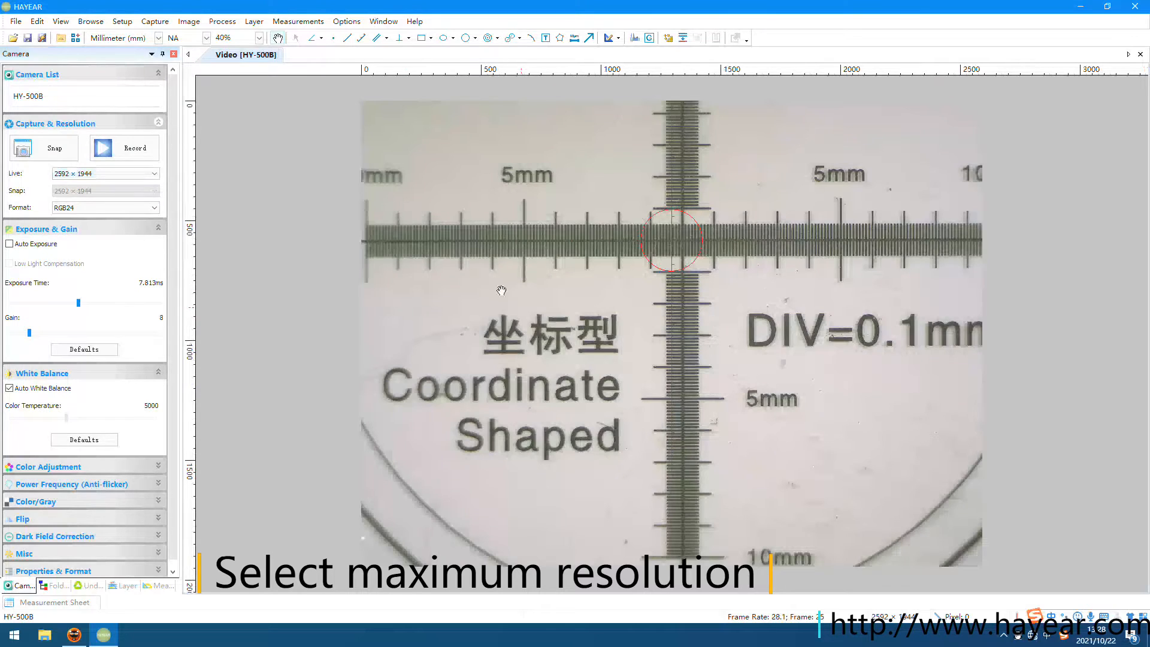
click(258, 39)
click(383, 242)
click(258, 38)
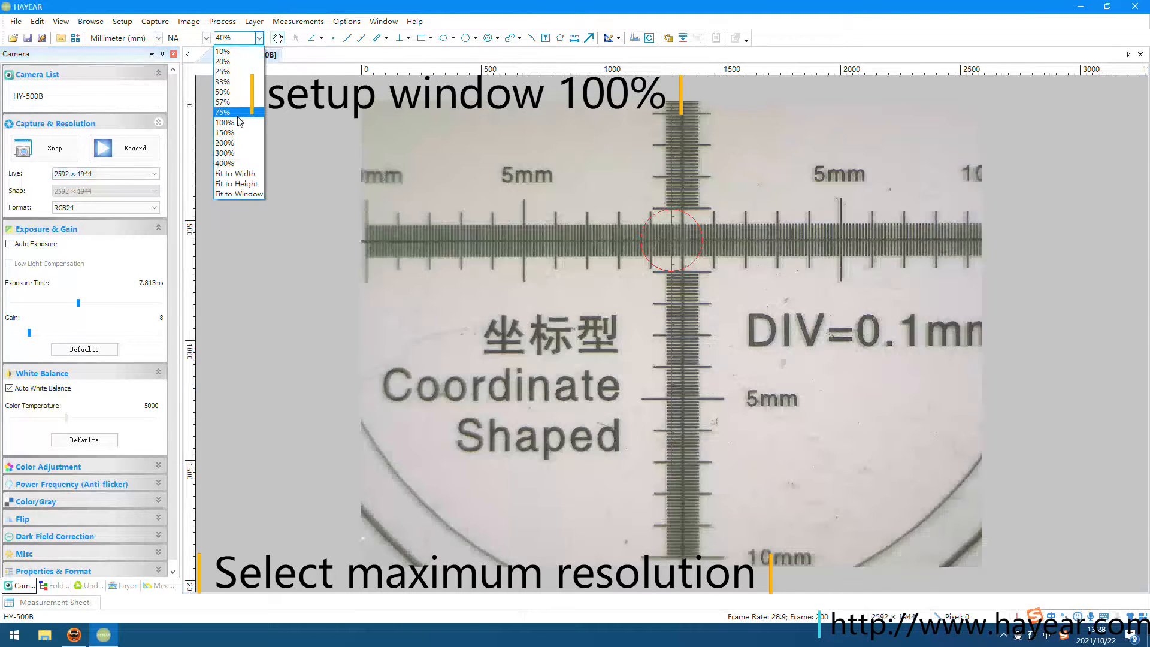
click(236, 120)
scroll(633, 258, up, 3)
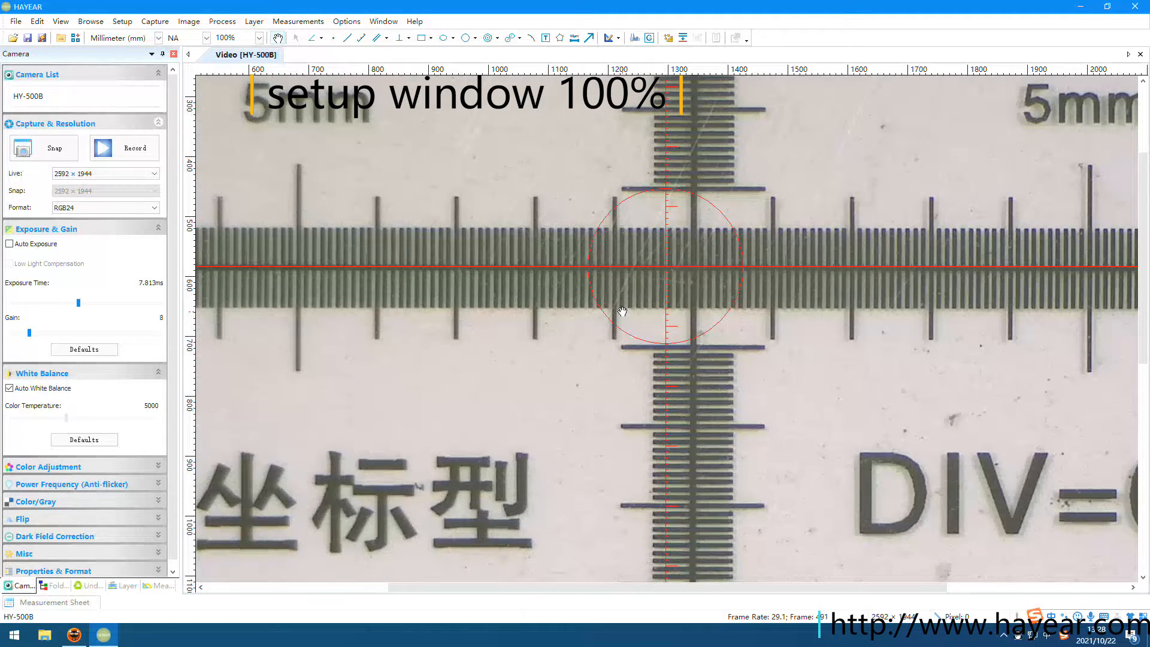
drag(558, 322, 681, 347)
drag(579, 287, 587, 299)
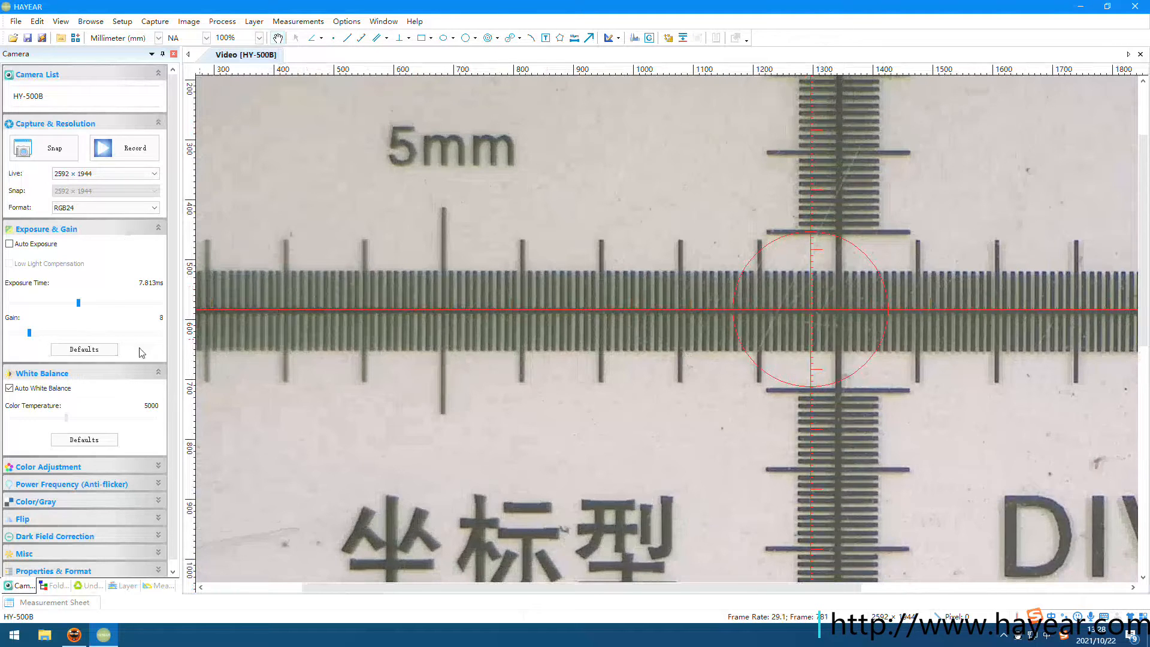
Try auto exposure, switch it back off, and restore the white balance defaults.
click(9, 244)
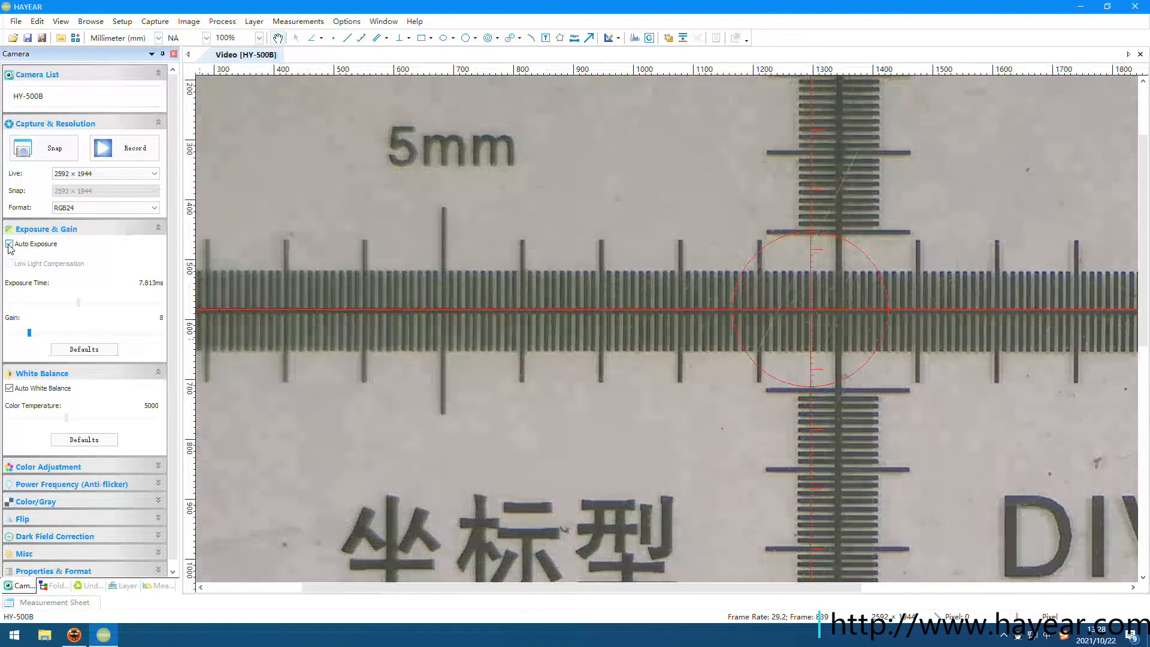
click(10, 244)
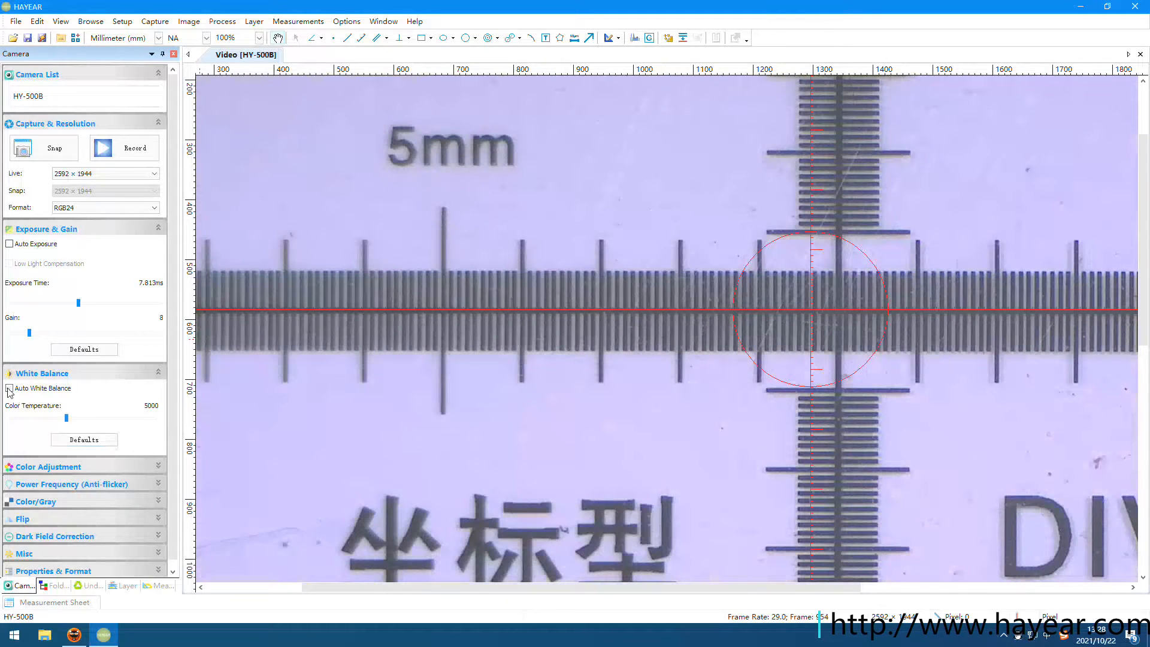
click(73, 441)
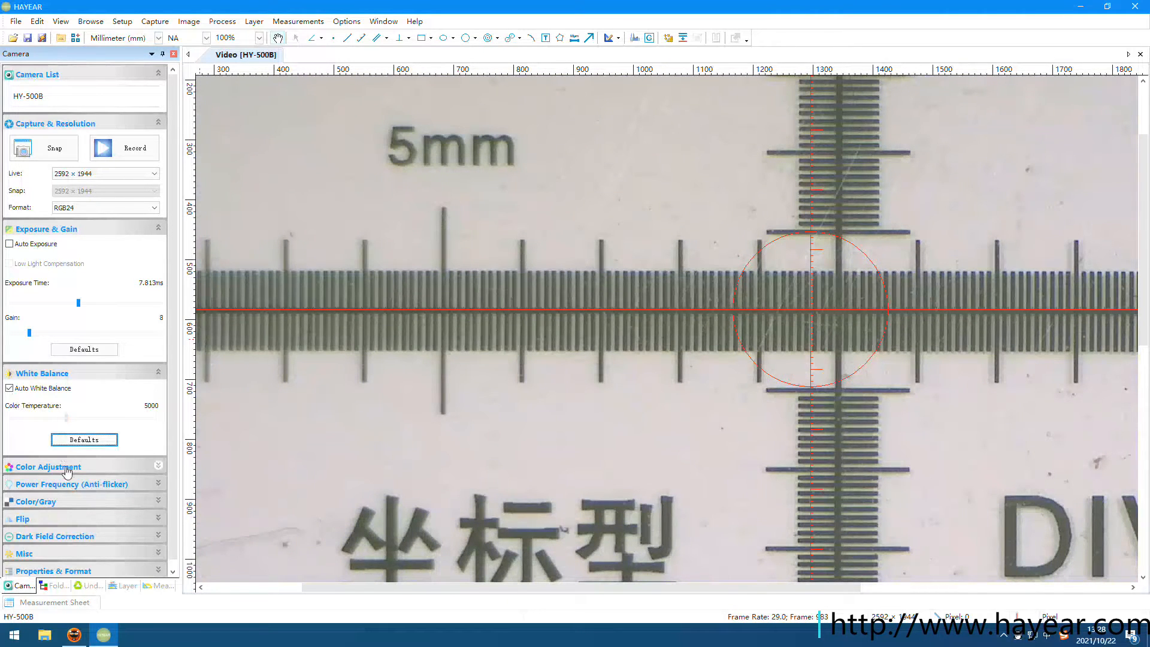
Expand the color adjustment settings and reset them to their defaults.
click(66, 468)
scroll(66, 490, down, 8)
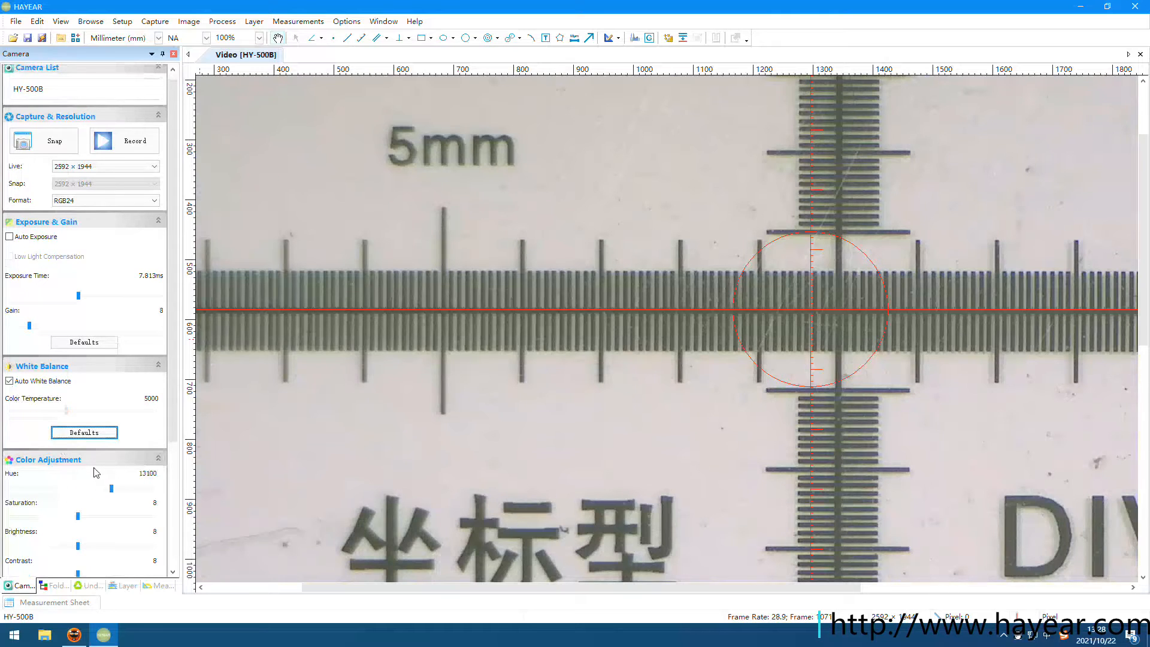
scroll(101, 471, down, 12)
drag(173, 441, 174, 510)
click(87, 519)
drag(77, 411, 88, 438)
click(87, 516)
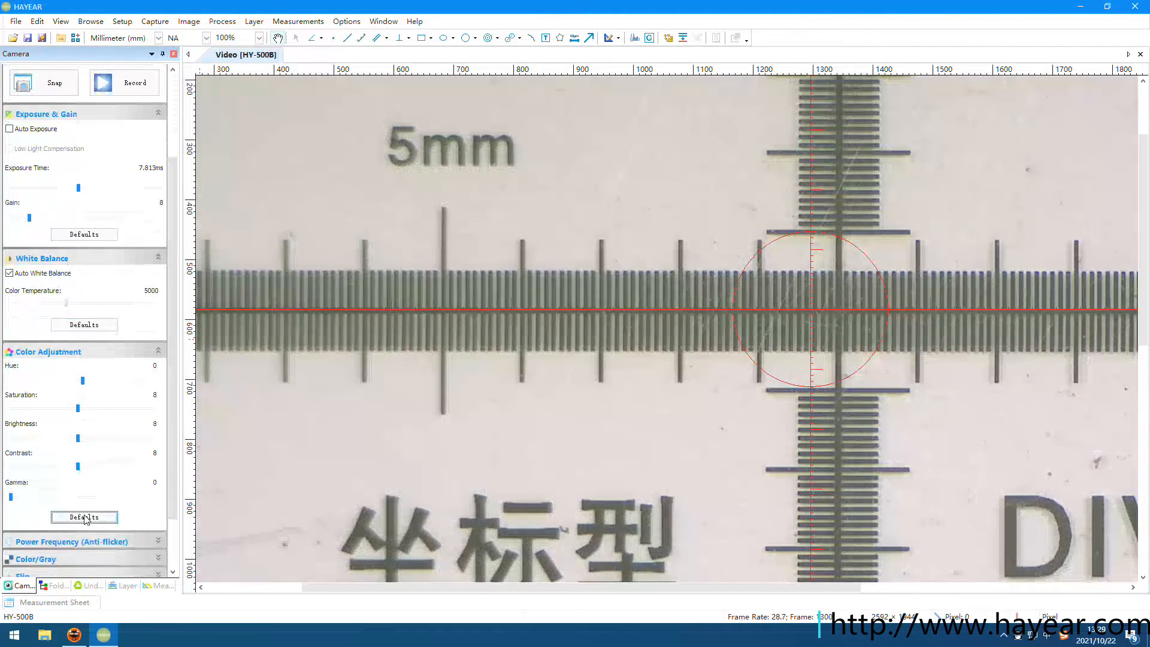
scroll(88, 516, down, 1)
scroll(173, 424, up, 6)
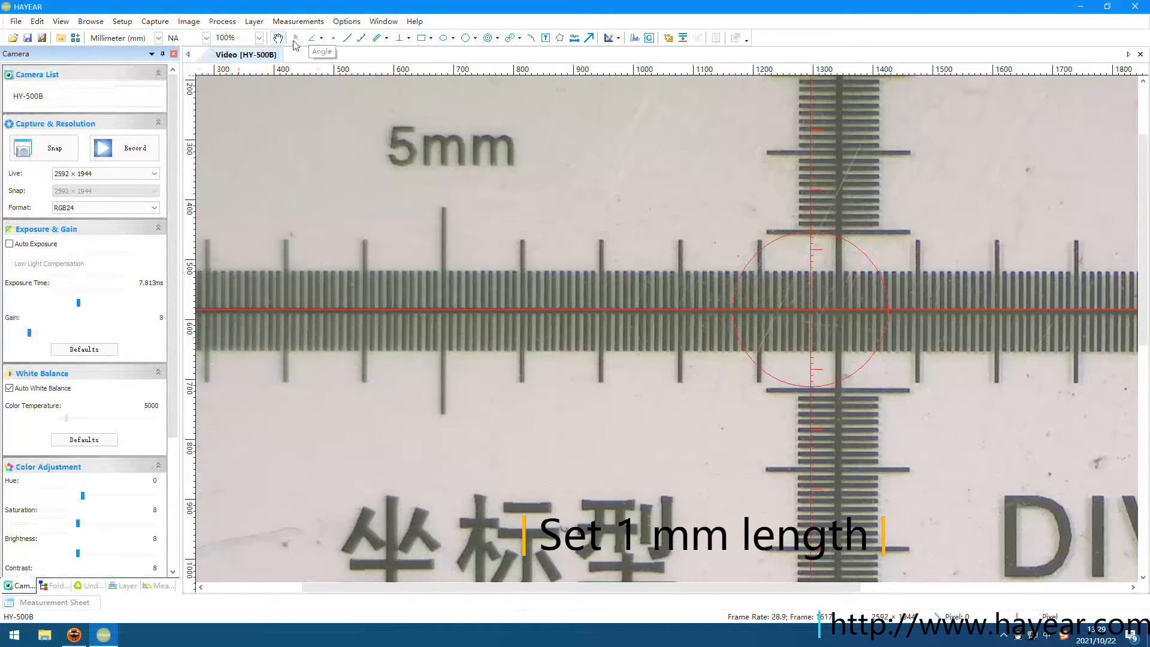
Select 100% zoom for the video and switch the measurement unit to Pixel.
click(258, 38)
click(227, 122)
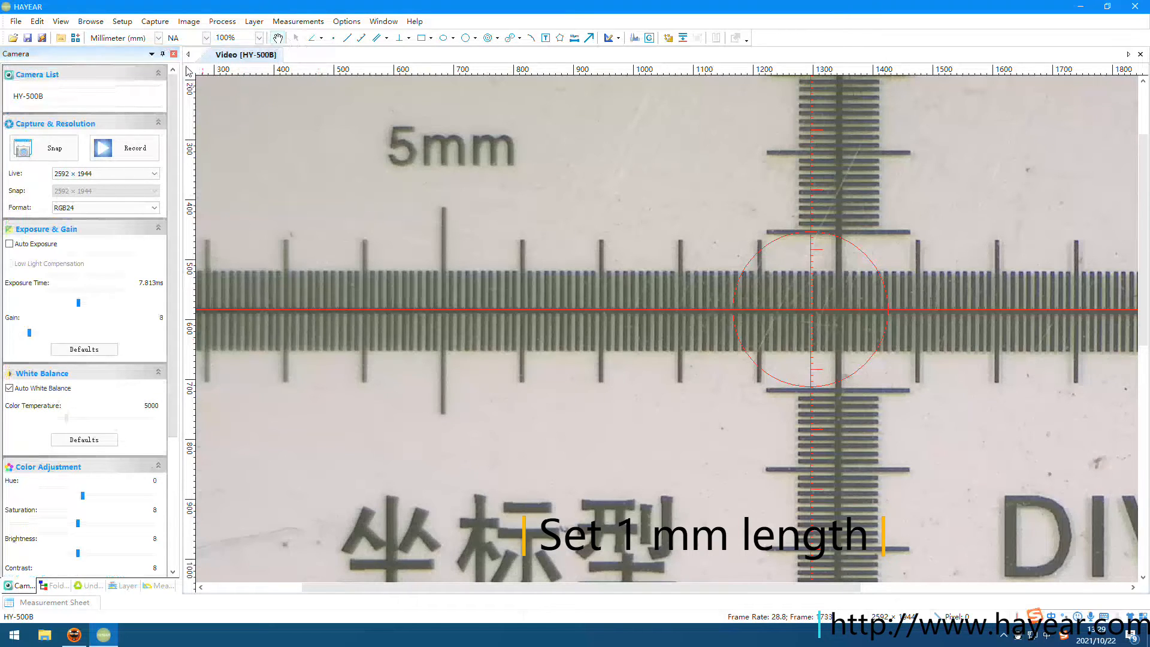
click(158, 38)
click(131, 53)
Start a new calibration and set its magnification to 1.
click(346, 22)
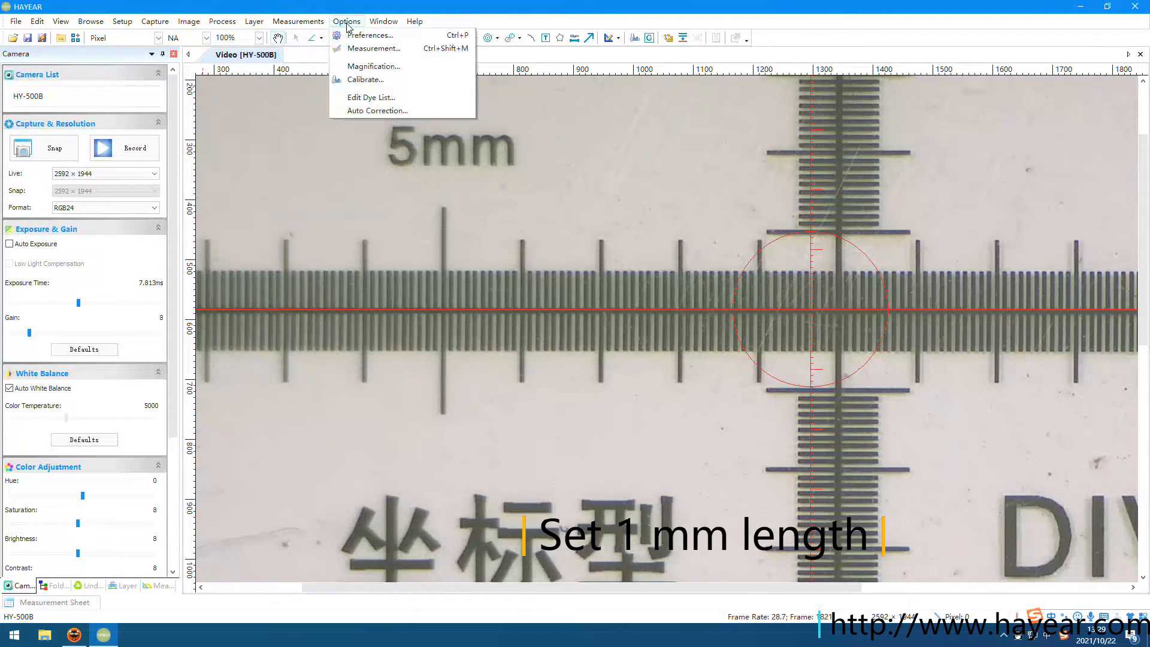
click(361, 80)
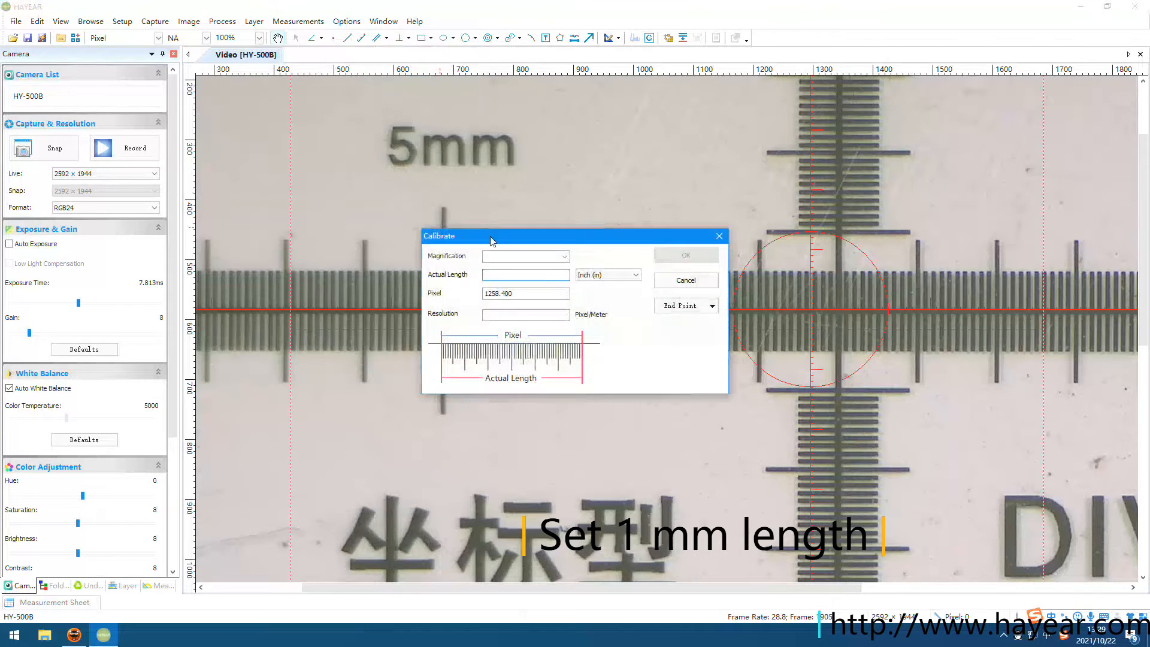
drag(524, 242, 335, 199)
click(354, 214)
click(353, 215)
click(373, 216)
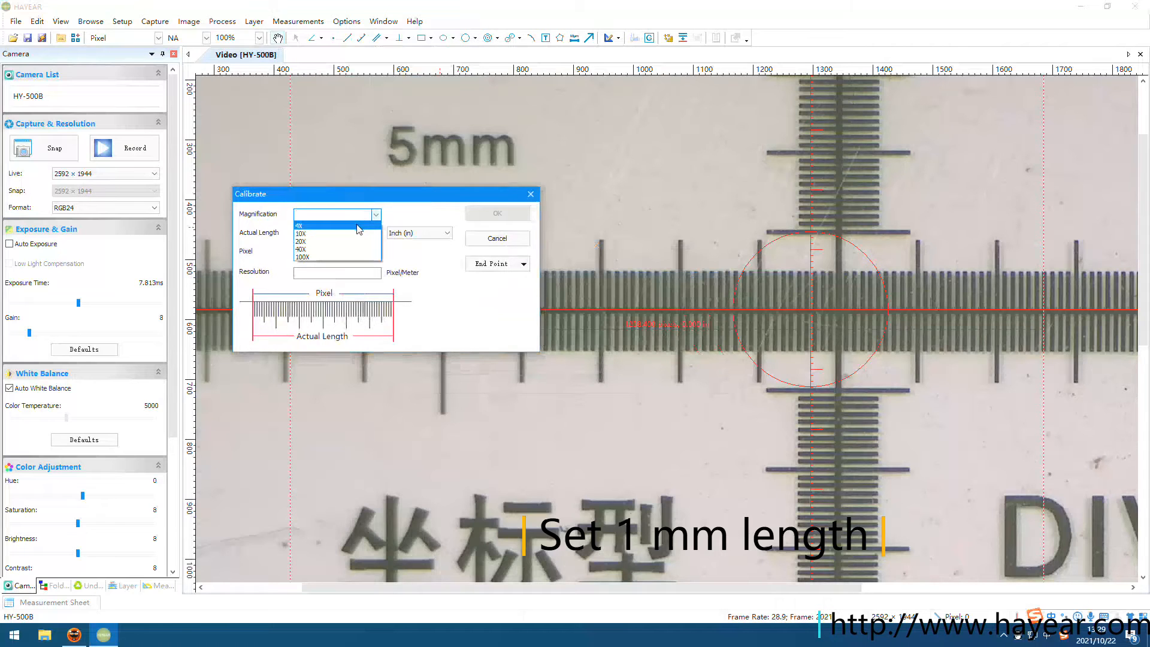
click(350, 225)
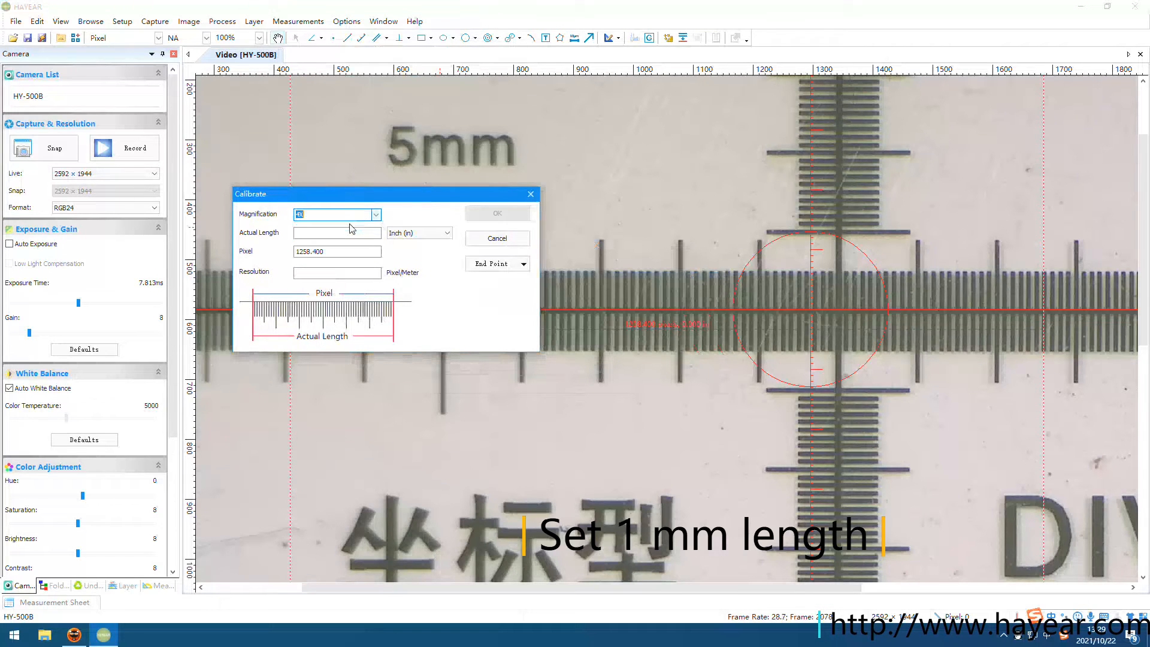
click(351, 215)
Set the calibration's actual length to 1 with Millimeter (mm) as the unit.
click(397, 234)
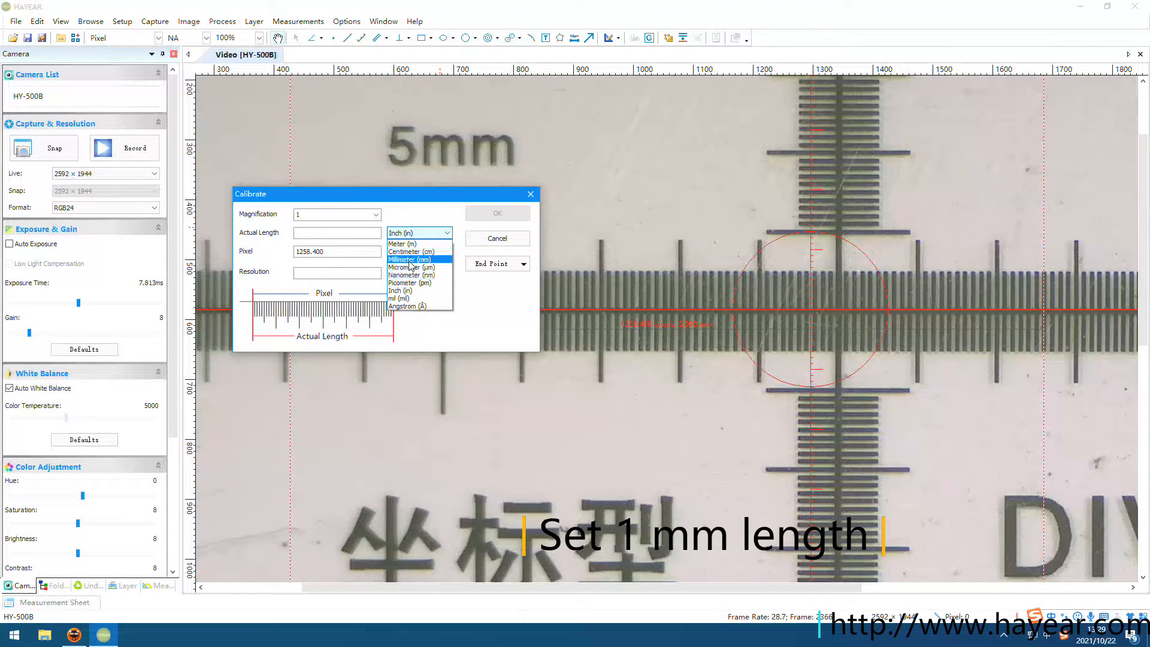
click(409, 259)
click(334, 234)
text(1)
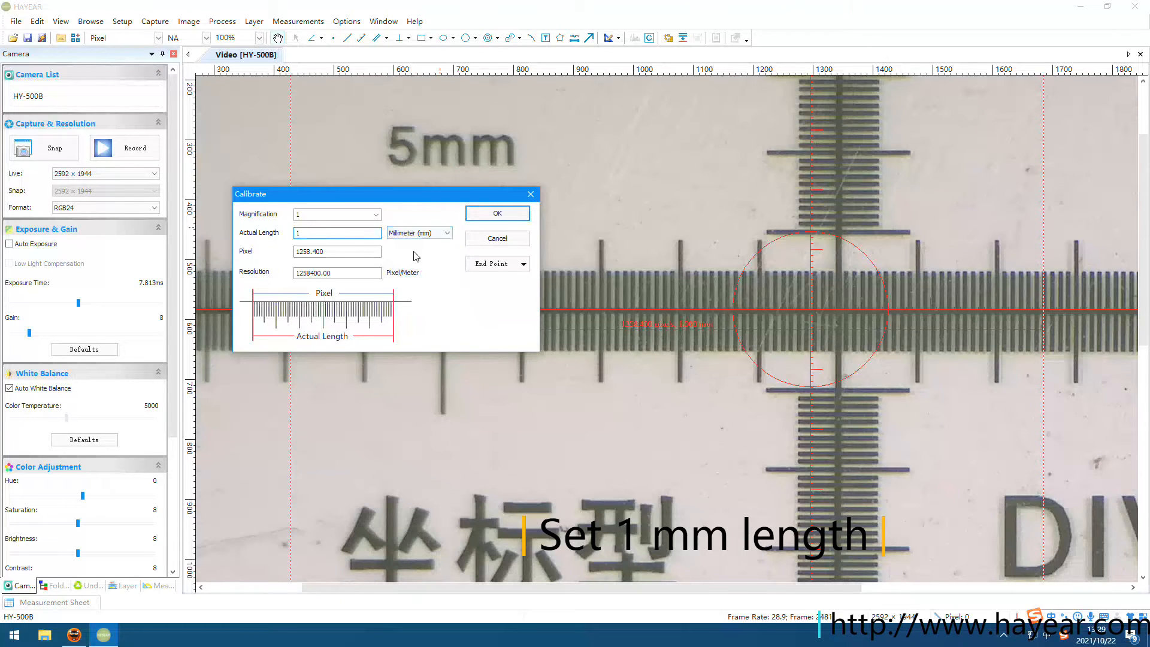
Align the calibration line's ends with the 5 mm mark and the adjacent 1 mm graduation on the horizontal scale, and accept the calibration.
drag(419, 200, 473, 367)
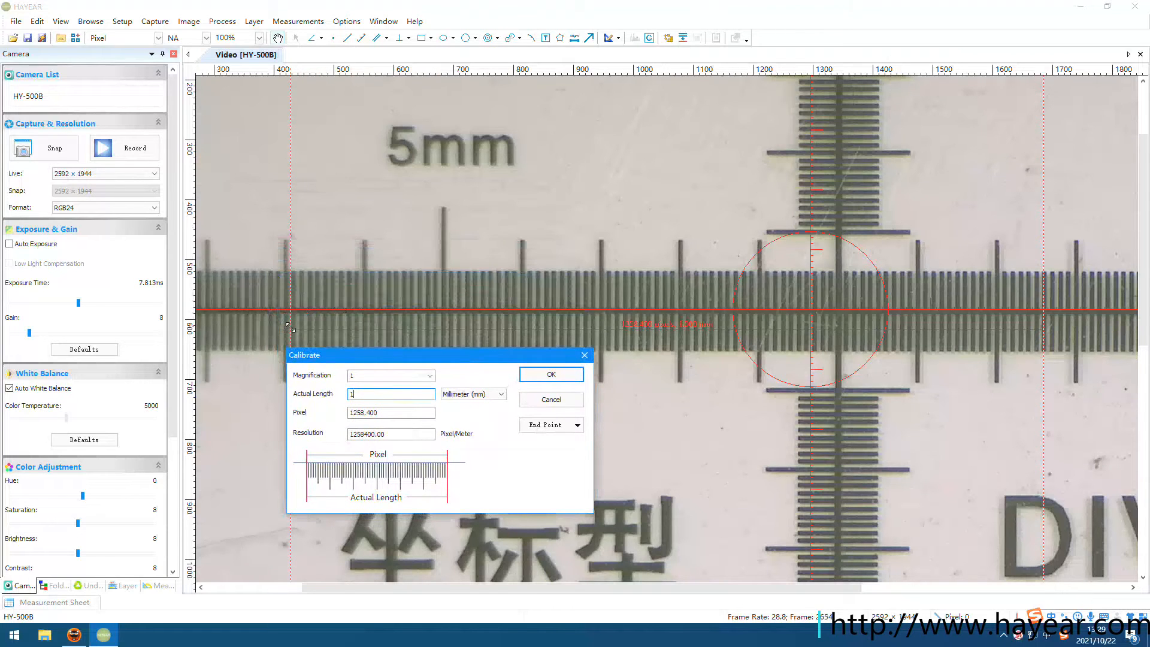
mouse_move(421, 329)
mouse_down()
mouse_move(417, 266)
mouse_move(574, 261)
mouse_up()
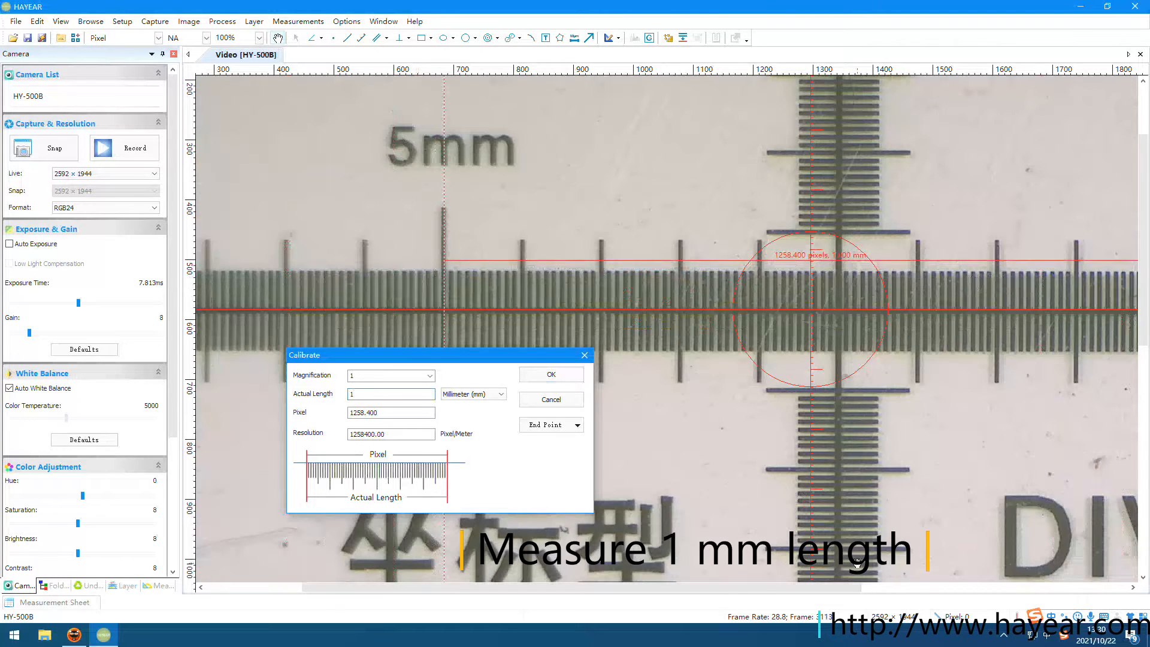
drag(948, 409, 799, 413)
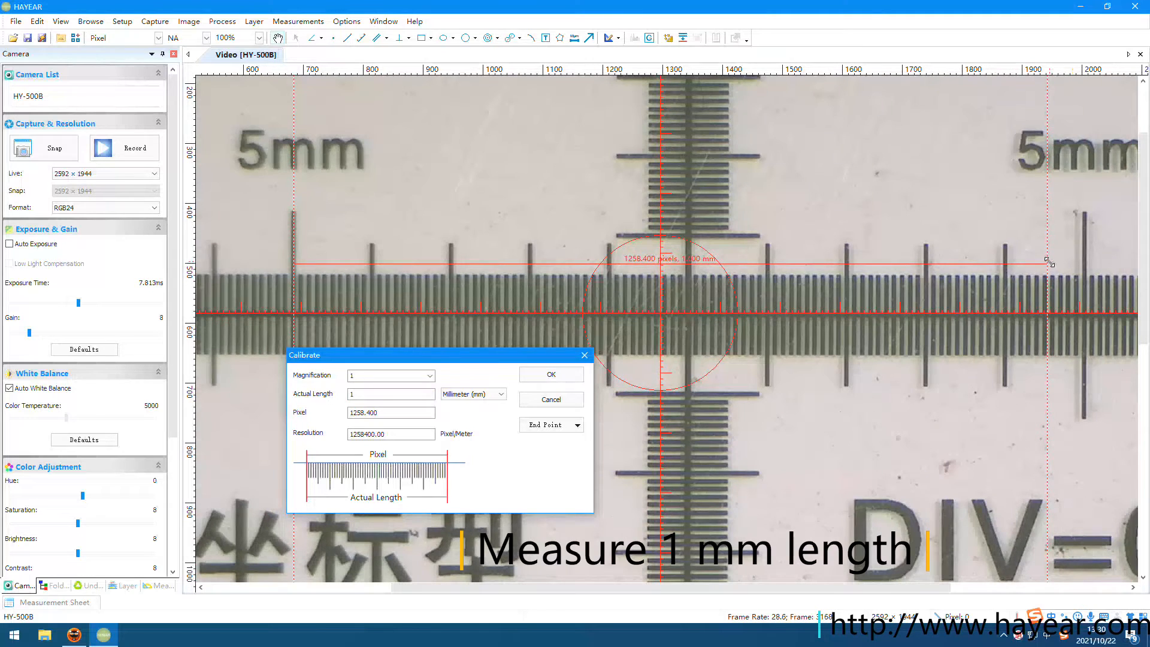
drag(1049, 262, 373, 261)
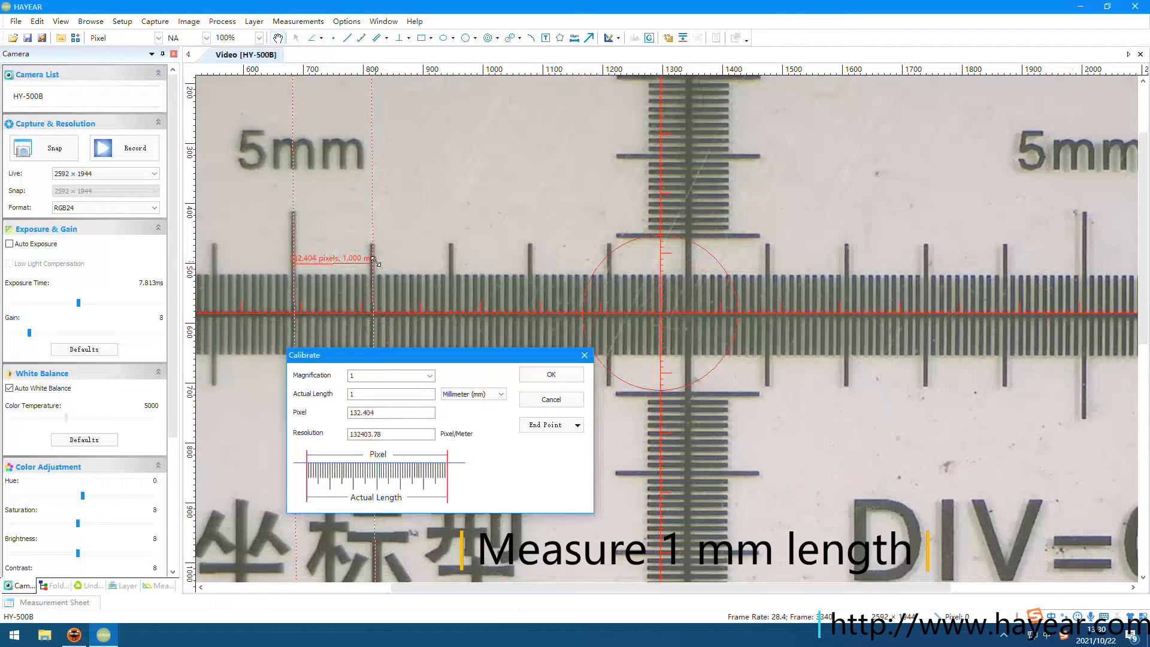
scroll(378, 266, down, 3)
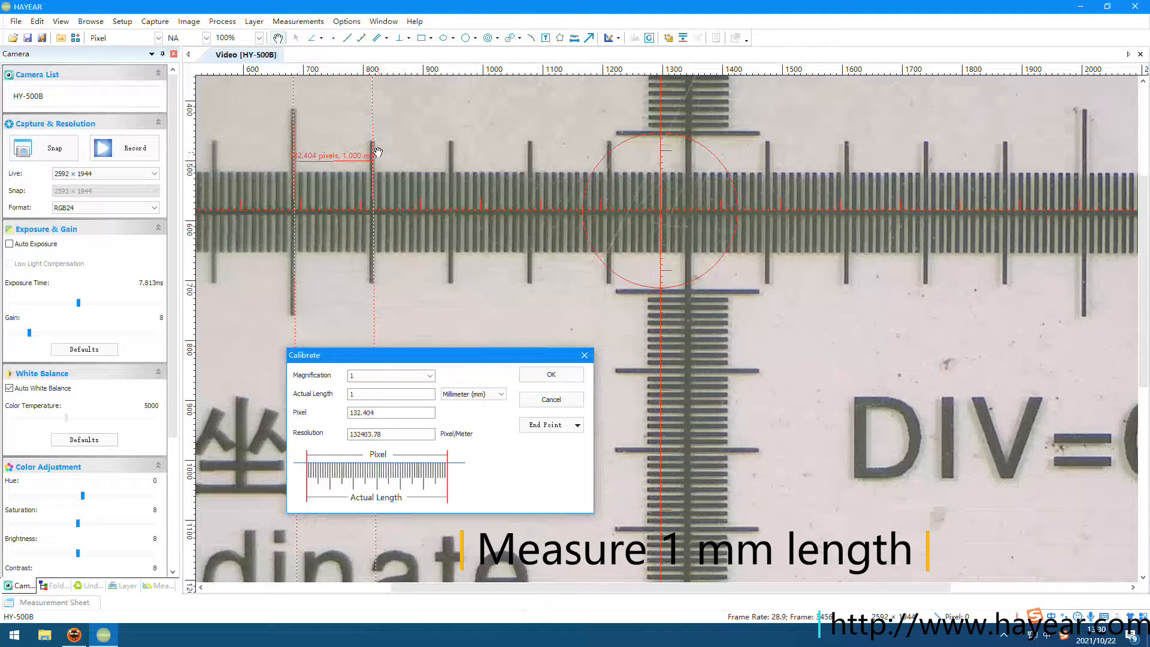
drag(369, 158, 369, 159)
click(551, 374)
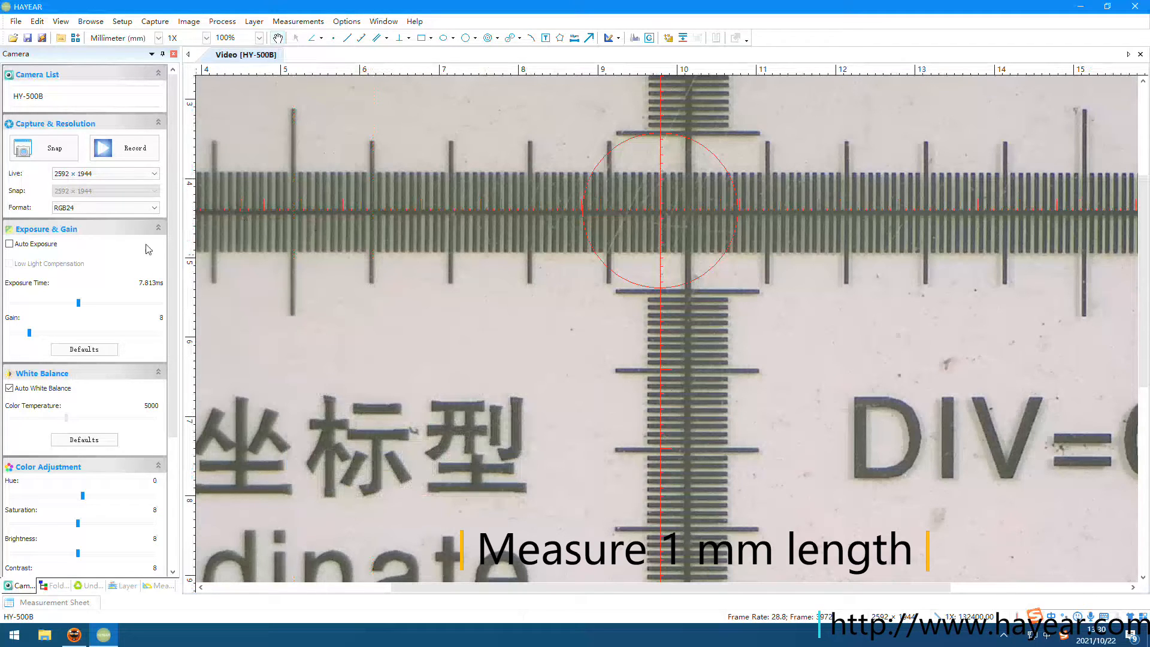
Measure three consecutive 1 mm divisions of the horizontal scale with separate lines, starting from the 5 mm mark.
scroll(248, 227, up, 1)
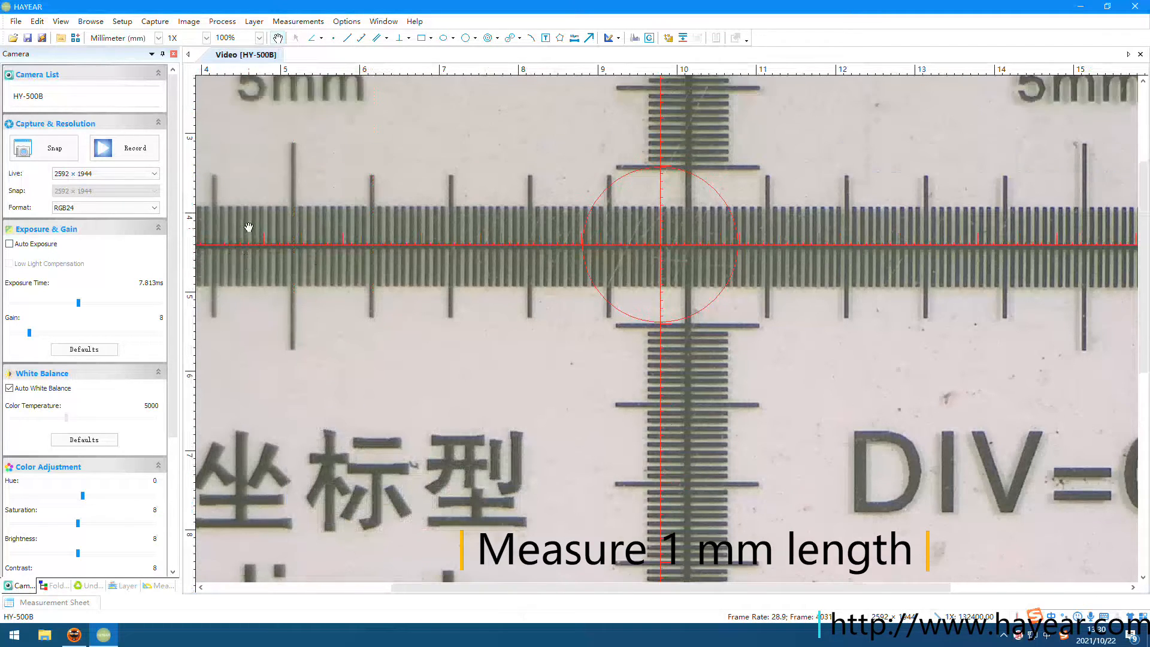
click(346, 39)
drag(292, 174, 372, 174)
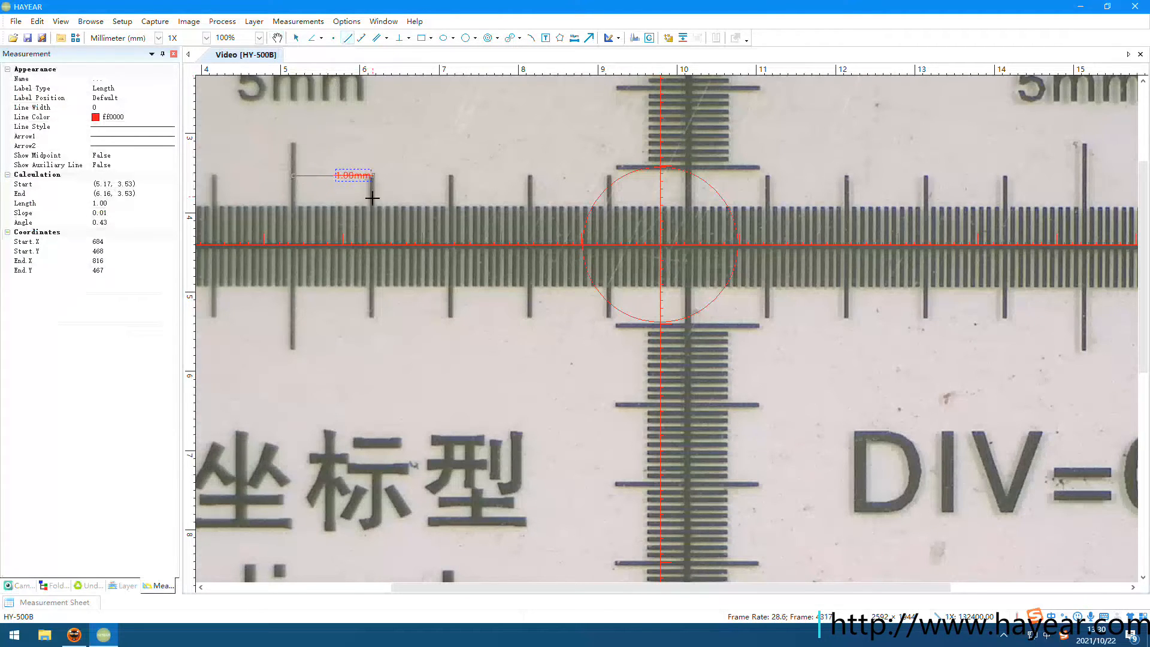
drag(372, 195, 452, 196)
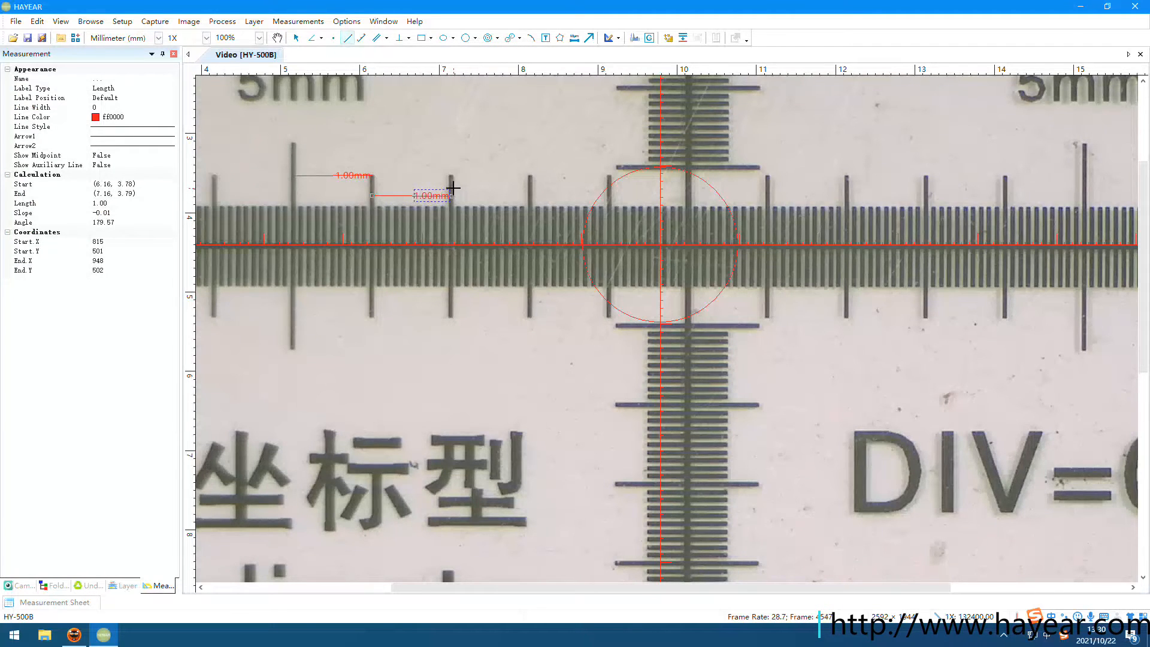
drag(451, 187, 531, 186)
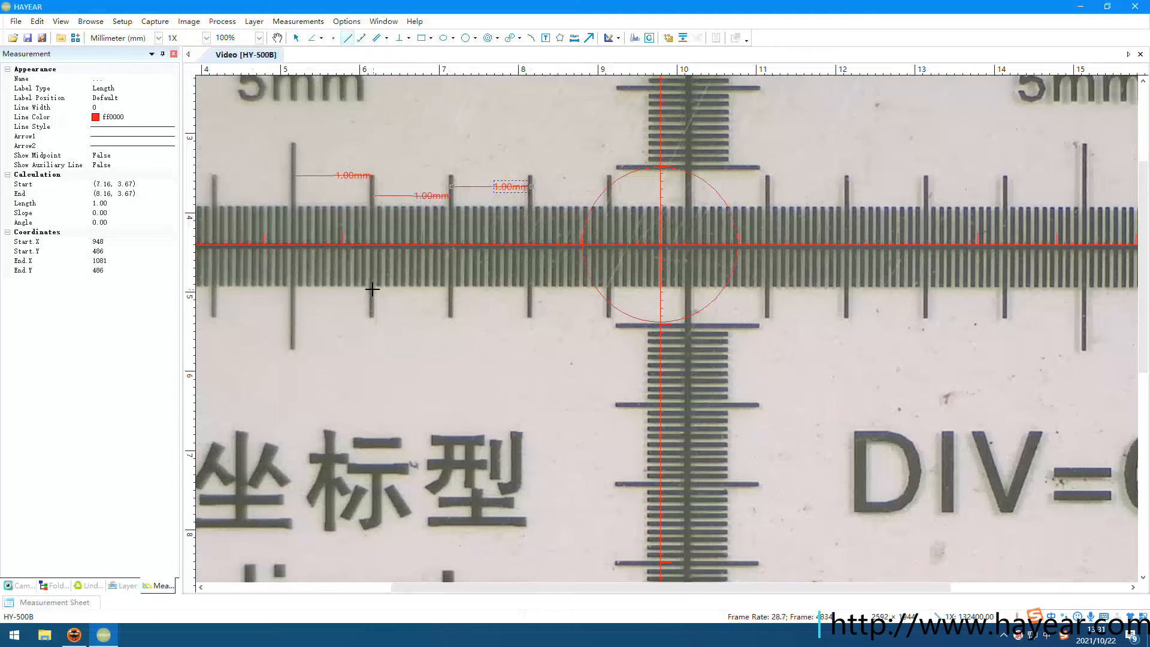
Measure a two-division span along the scale's lower edge and a single division beyond the marker circle with lines.
drag(371, 289, 528, 290)
drag(528, 290, 530, 290)
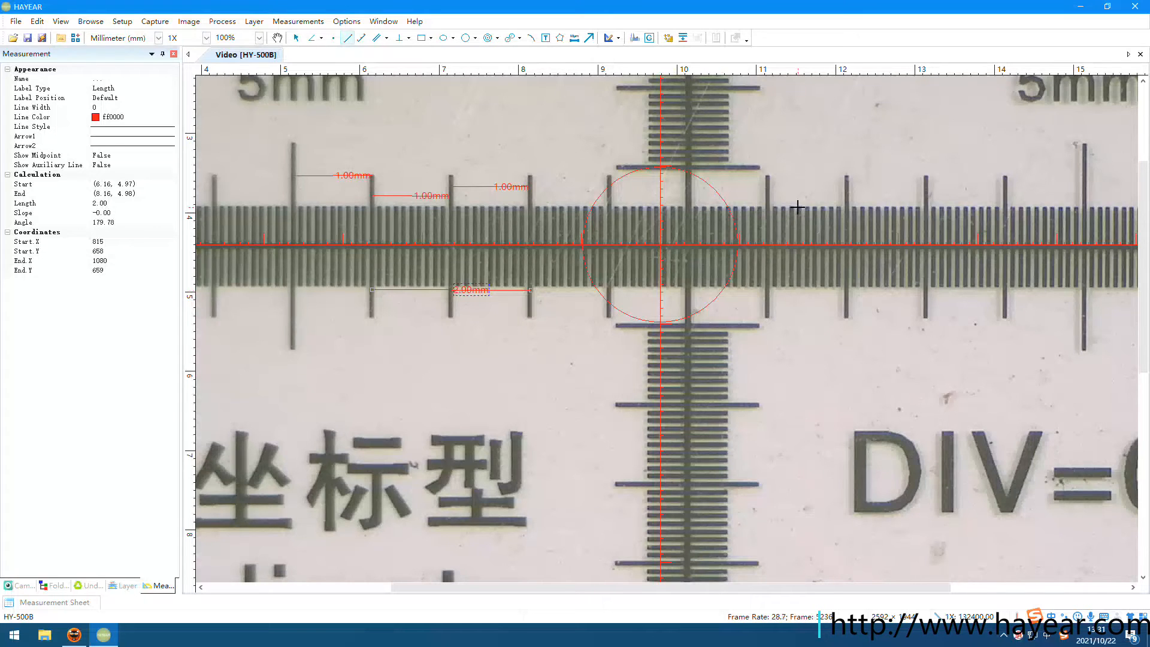
drag(847, 196, 926, 196)
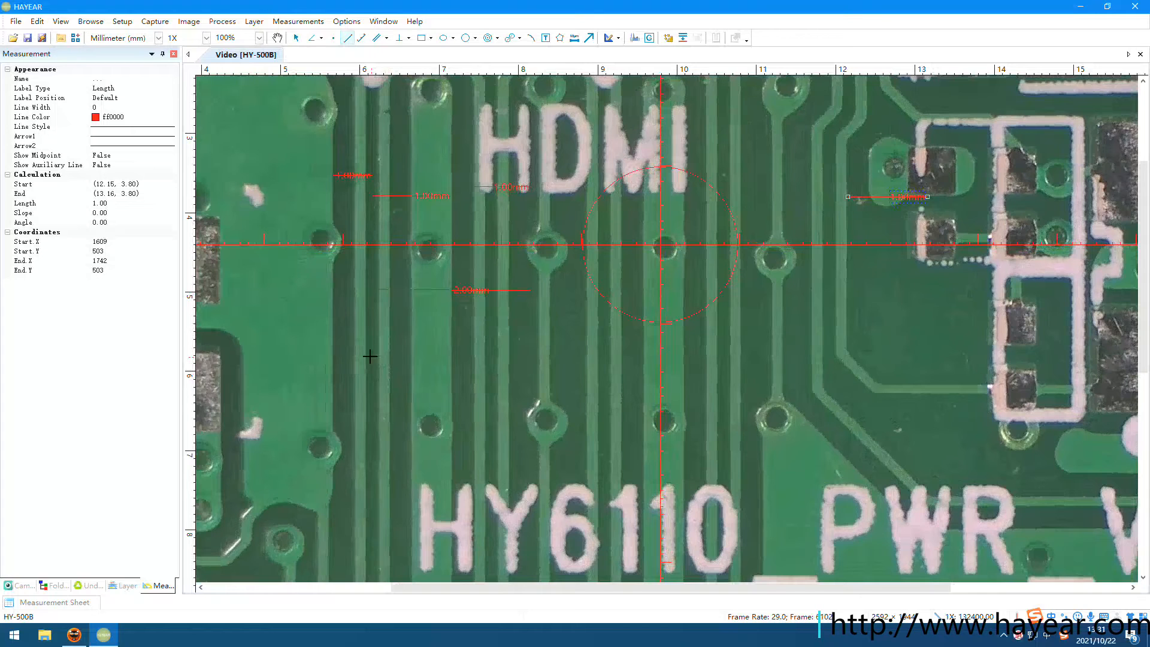
Draw two horizontal line measurements across the circuit board traces between the HDMI and HY6110 markings.
drag(367, 356, 445, 355)
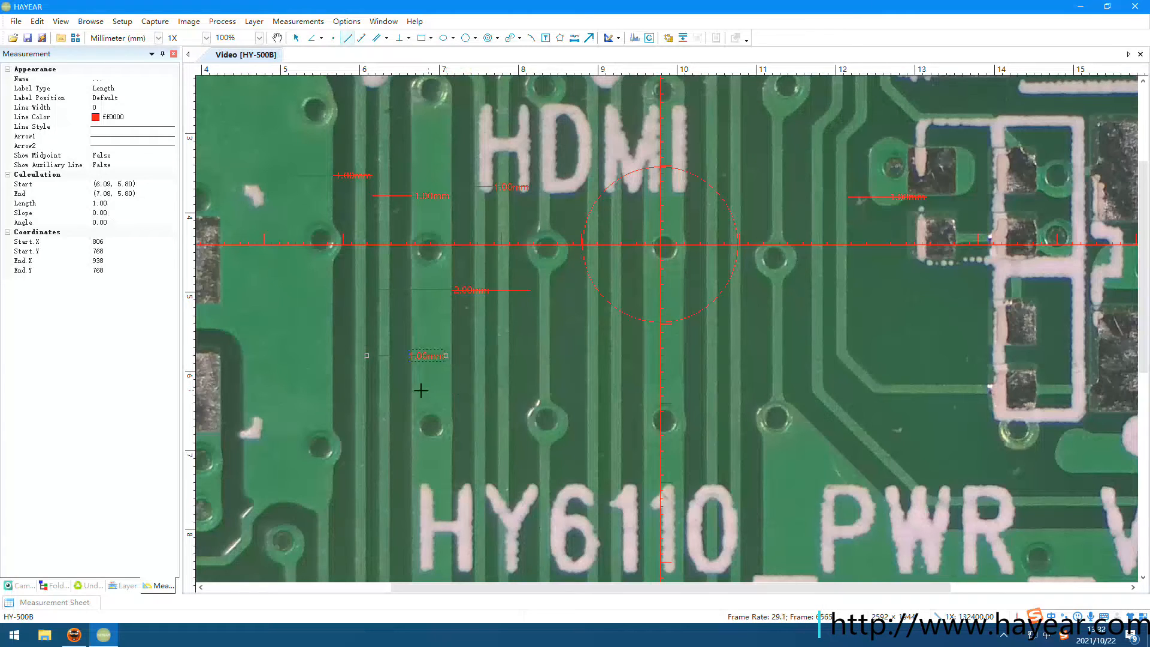
click(333, 395)
click(586, 396)
click(587, 395)
Measure horizontal distances across the traces around the vertical marker line, above the HY6110 lettering, with further lines.
drag(509, 356, 610, 355)
drag(706, 370, 782, 370)
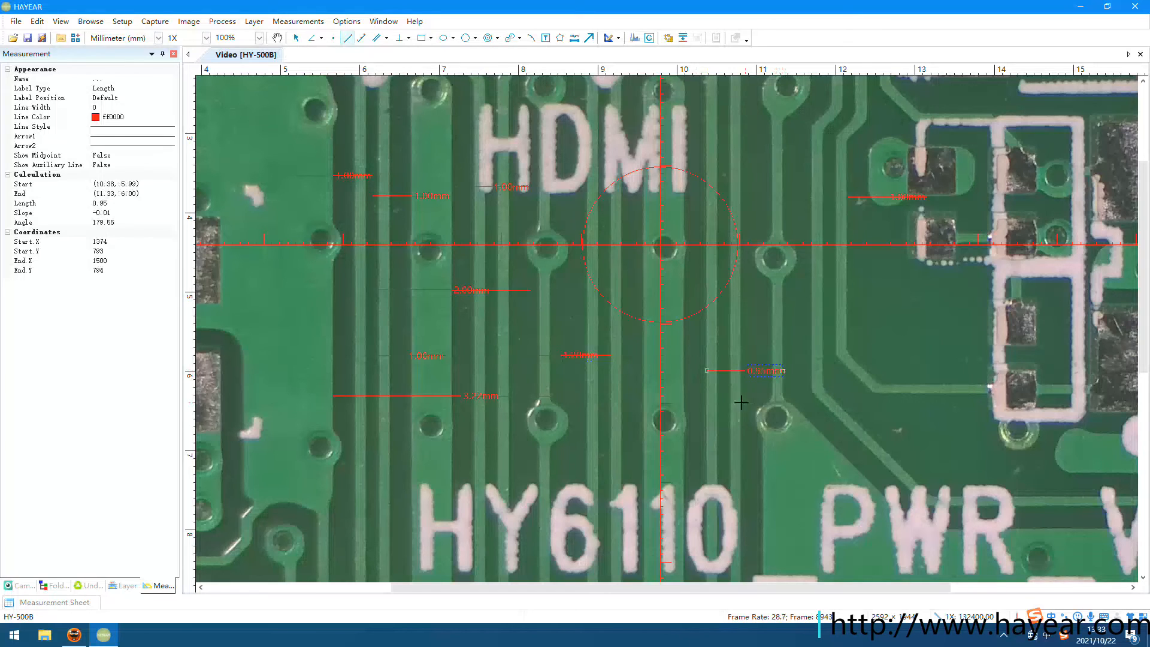
drag(706, 398, 785, 397)
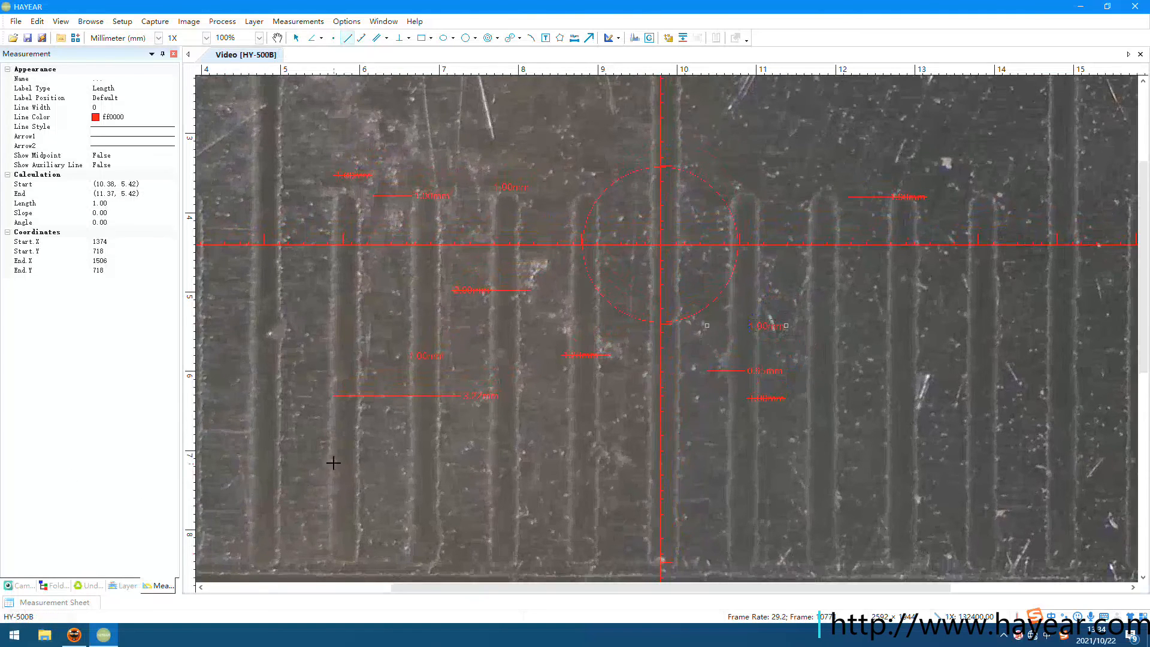
Measure the spacing between two adjacent vertical grooves on the dark sample with lines at two heights.
click(344, 442)
click(423, 441)
click(333, 264)
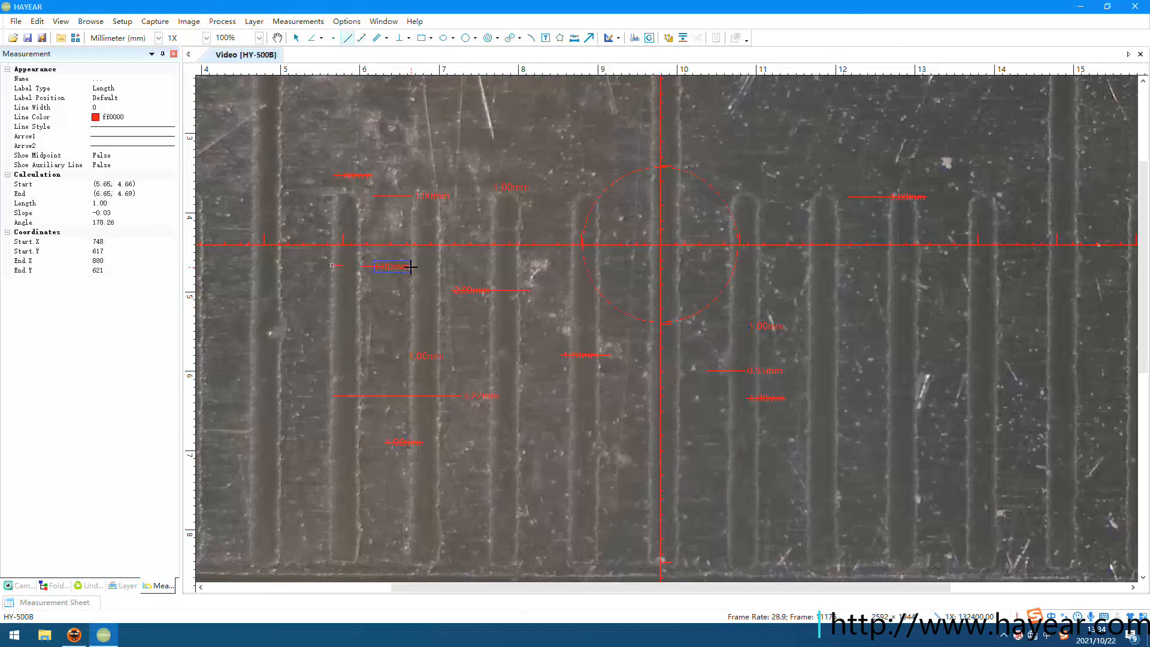
Measure two single groove spacings and a five-division span near the lower ends of the grooves with horizontal lines.
click(412, 266)
click(518, 438)
click(599, 439)
click(597, 439)
click(279, 491)
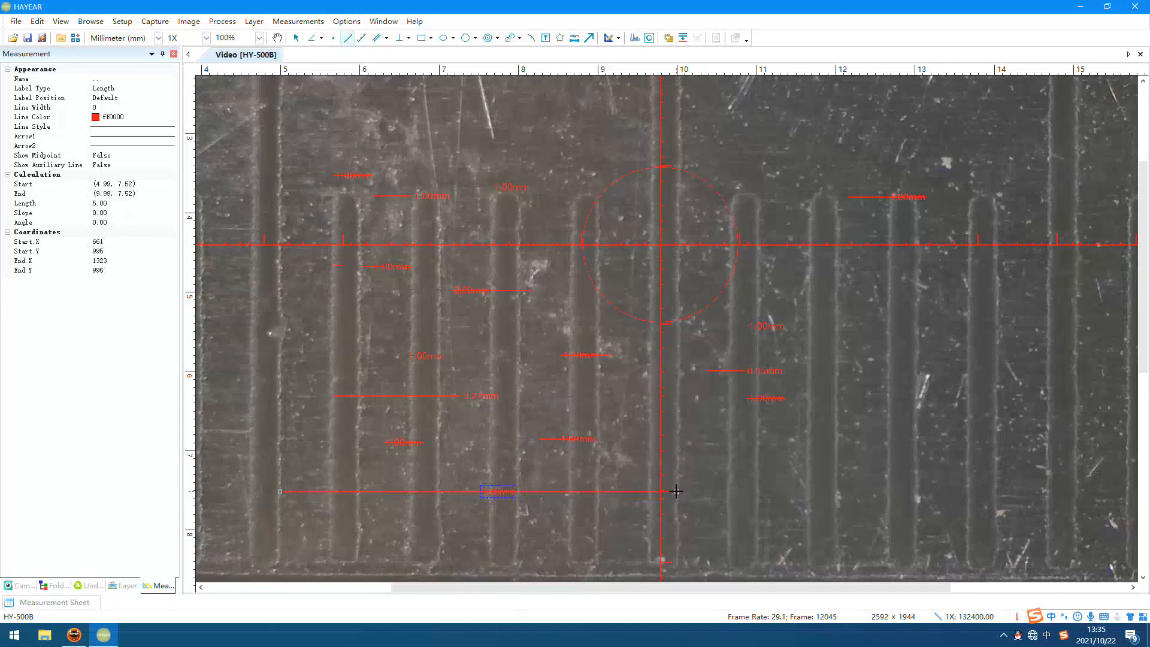
click(676, 491)
scroll(591, 457, up, 5)
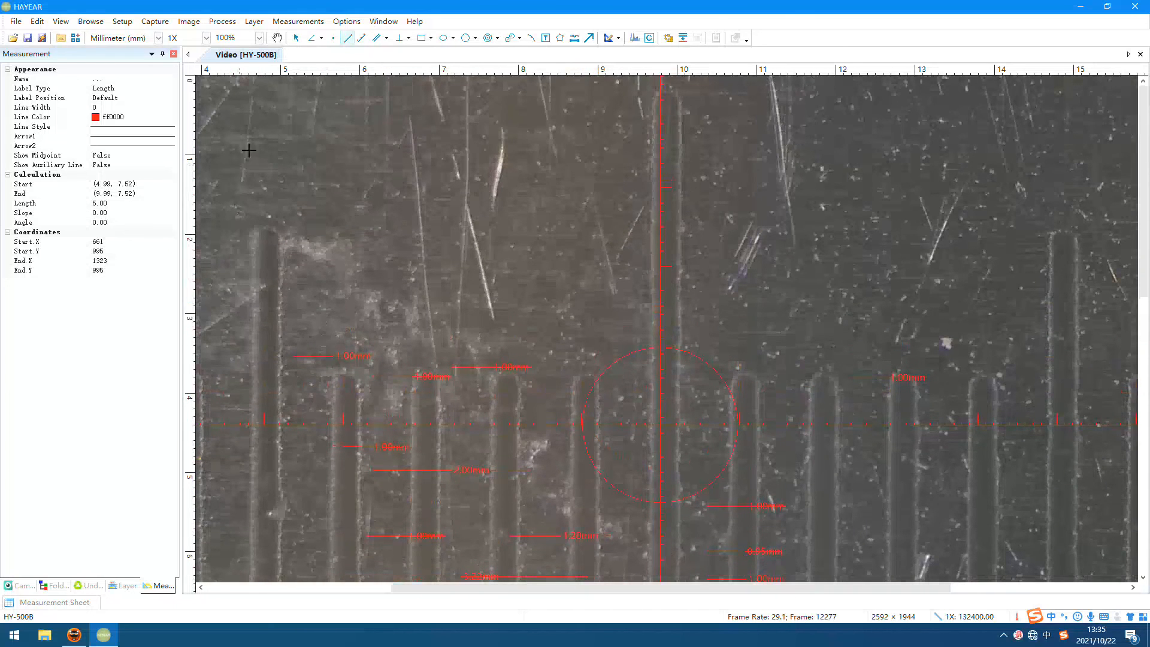
click(24, 586)
click(57, 587)
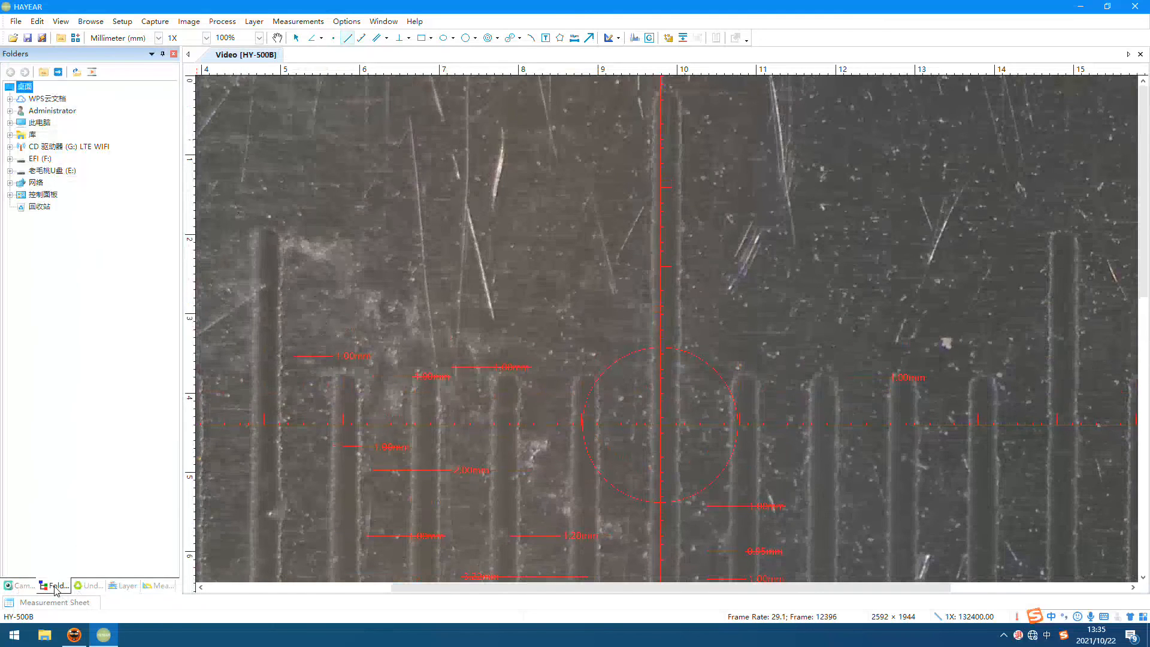
click(89, 587)
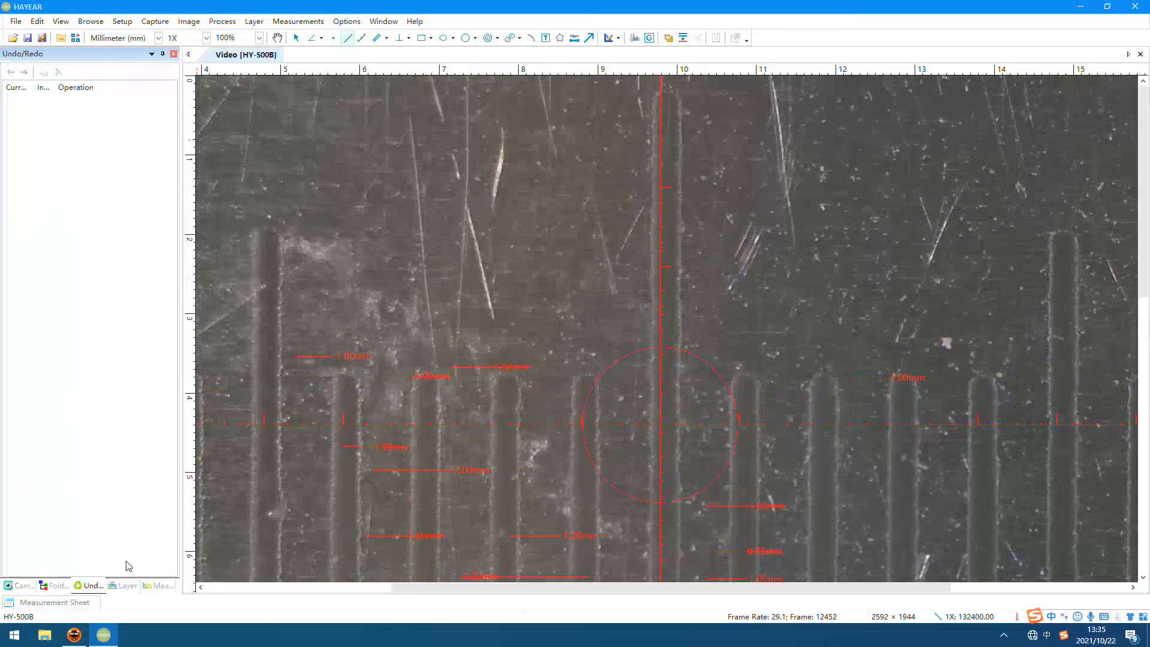
click(125, 586)
click(159, 586)
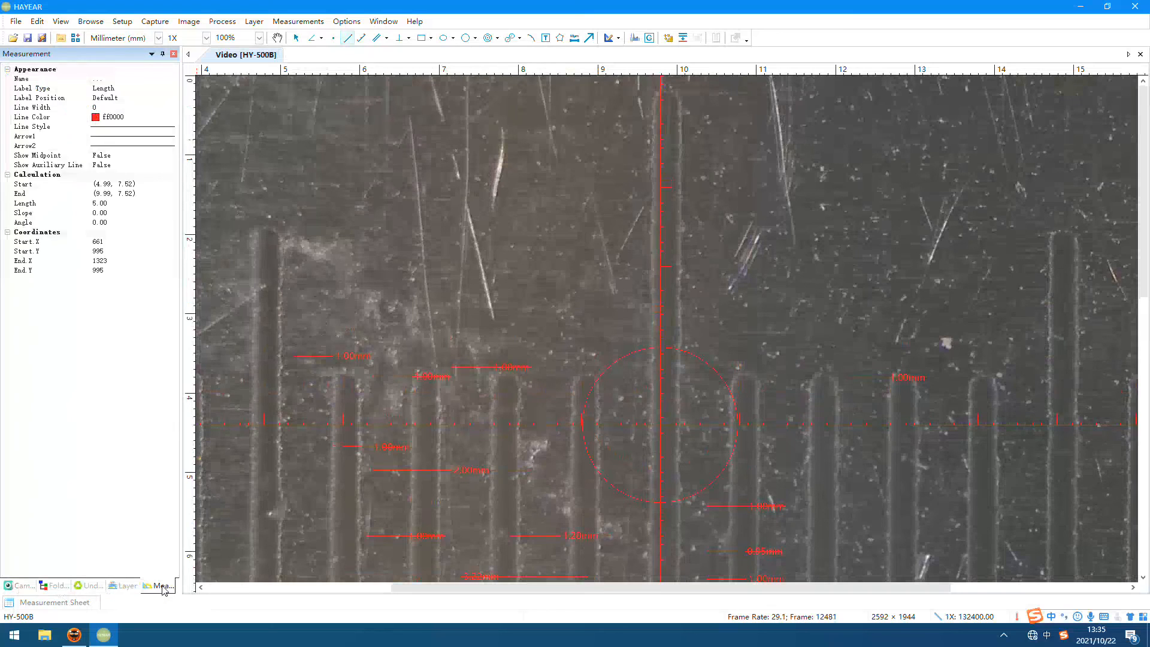
Snap a still image of the live view at 2592 × 1944 with the measurements on it.
click(23, 586)
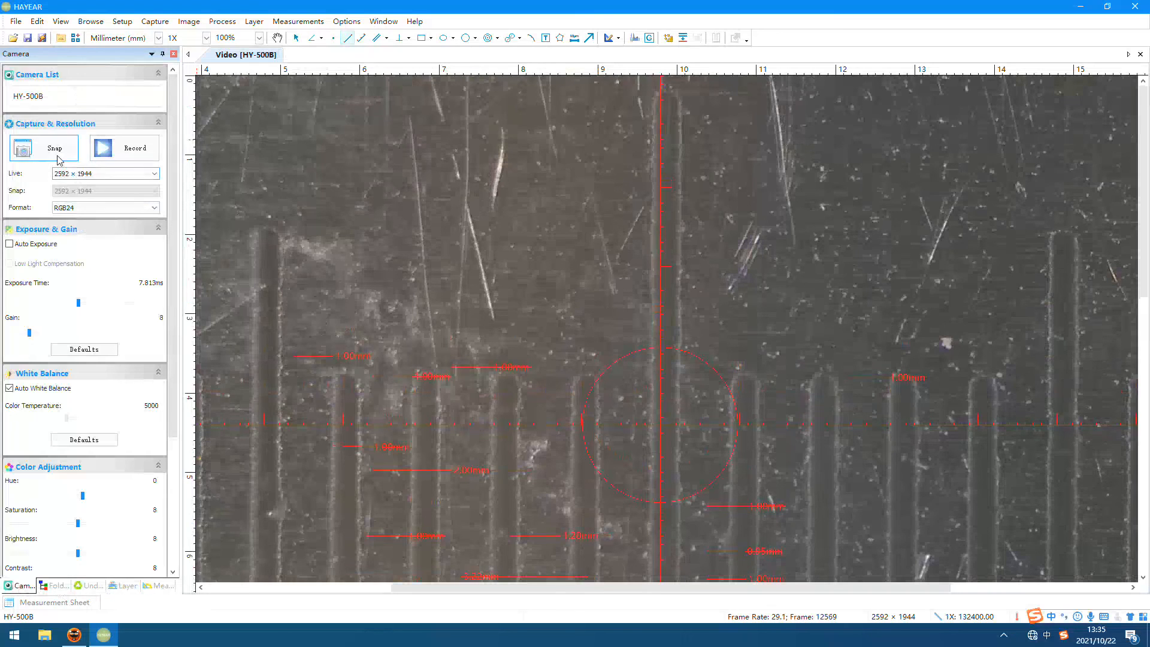
scroll(426, 239, down, 3)
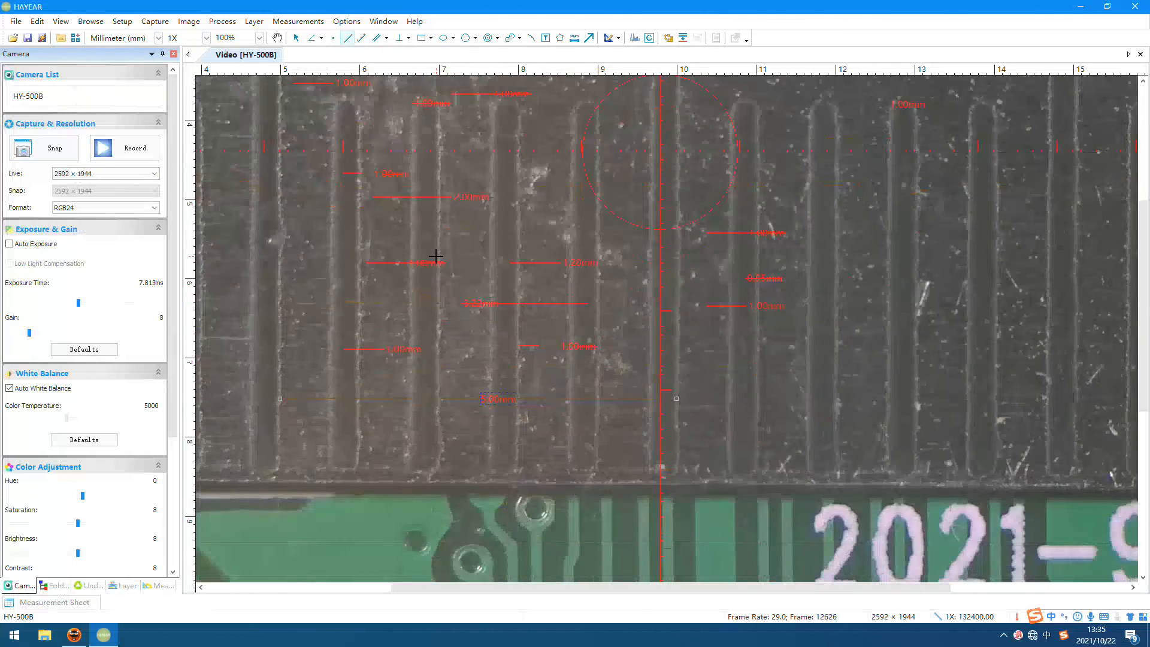
click(51, 150)
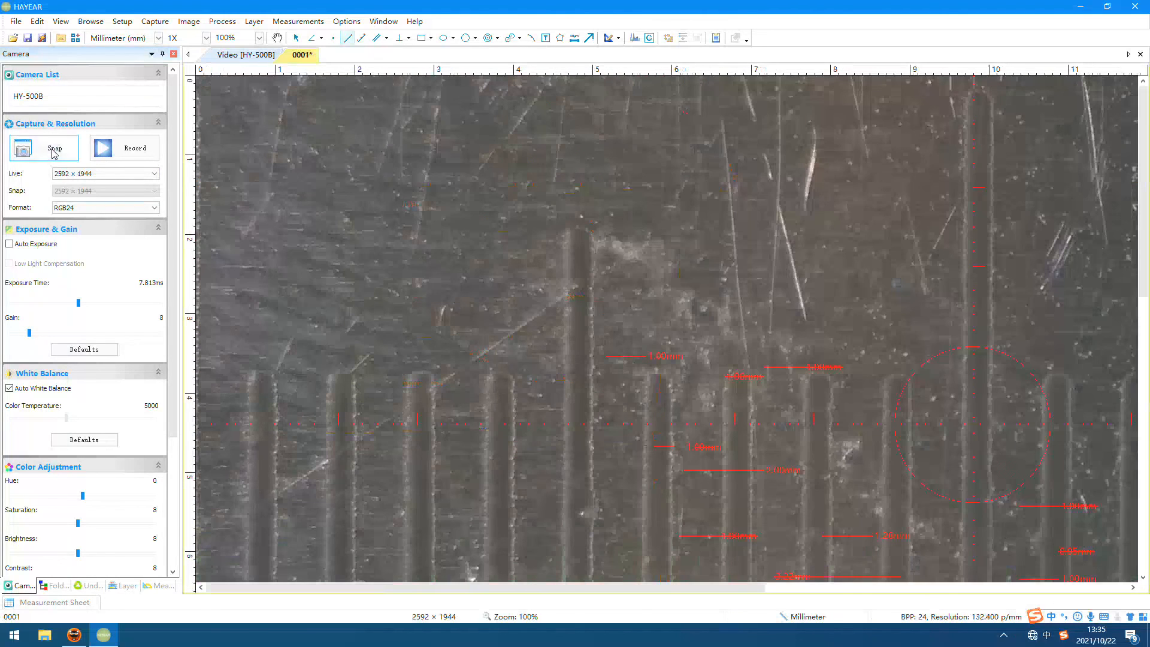
Compare the live video with captured image 0001 and examine the measurement lines over the grooves in the still.
click(250, 57)
click(301, 55)
scroll(536, 342, down, 4)
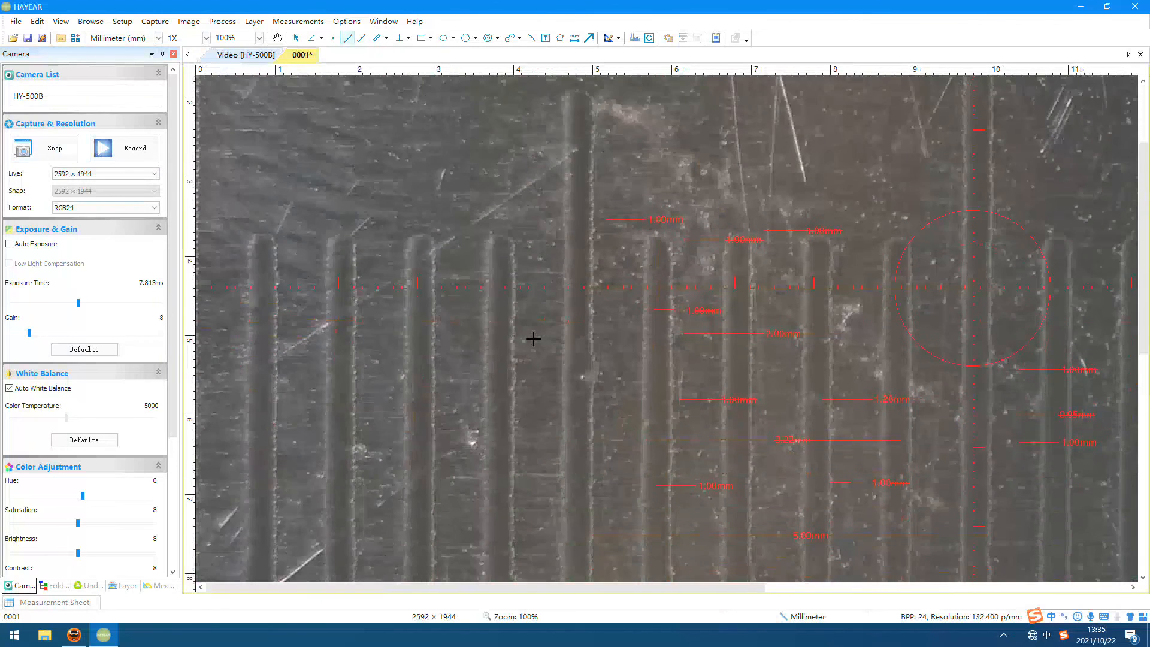
click(278, 38)
drag(694, 271, 592, 309)
drag(677, 243, 555, 248)
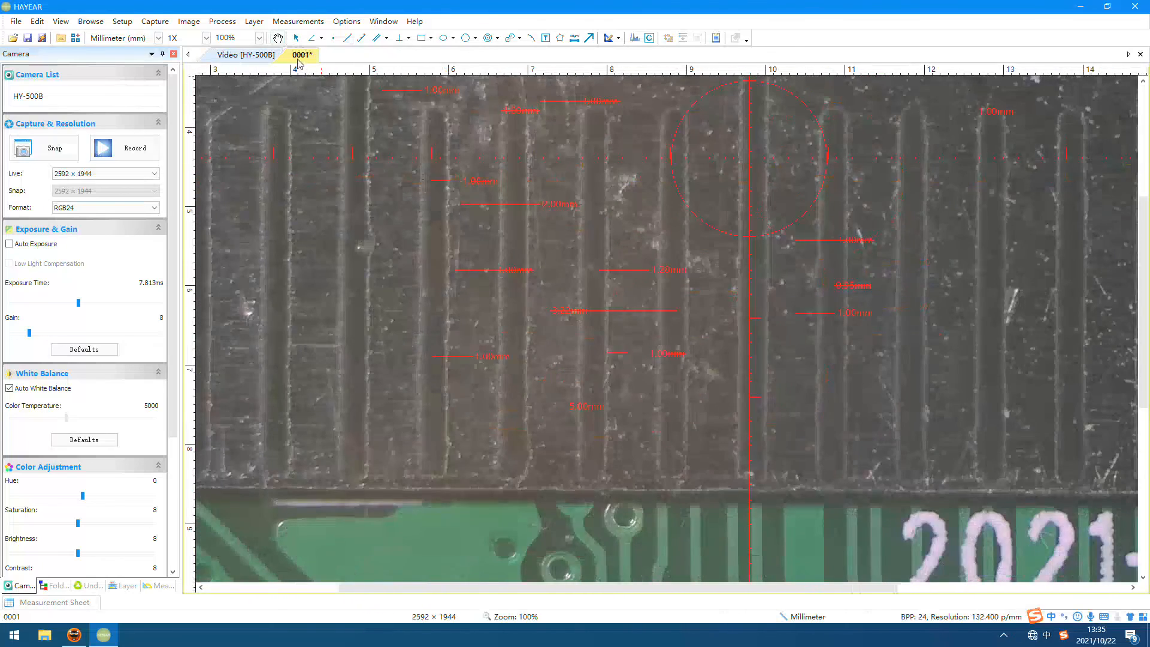